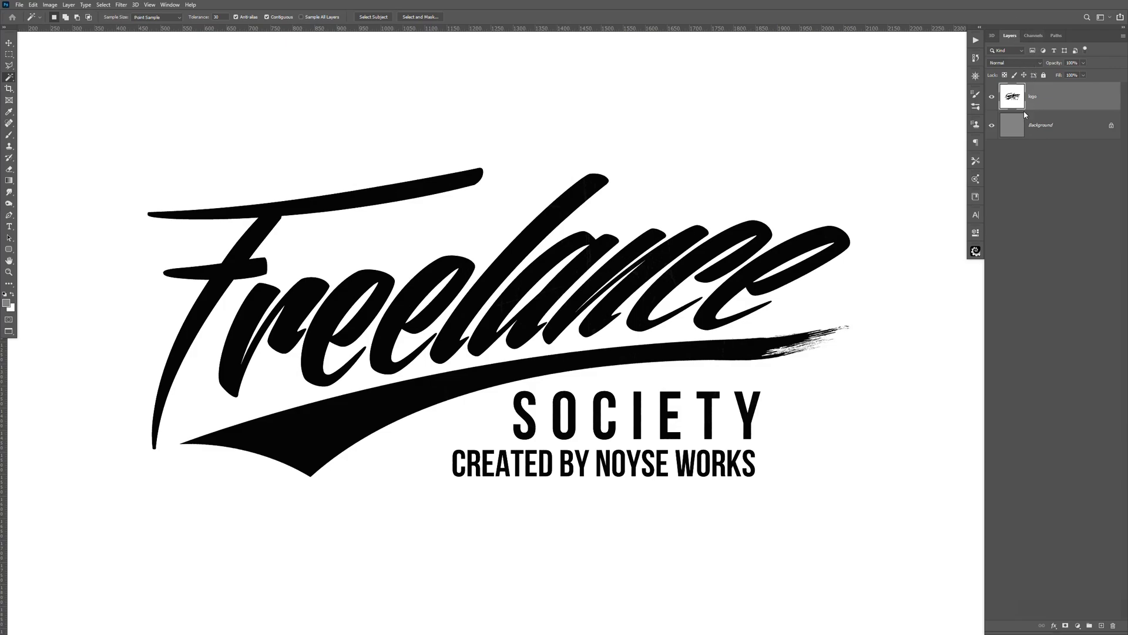
# Bring up the flyout with Object Selection, Quick Selection and Magic Wand
pyautogui.press('space')
pyautogui.rightClick(10, 78)
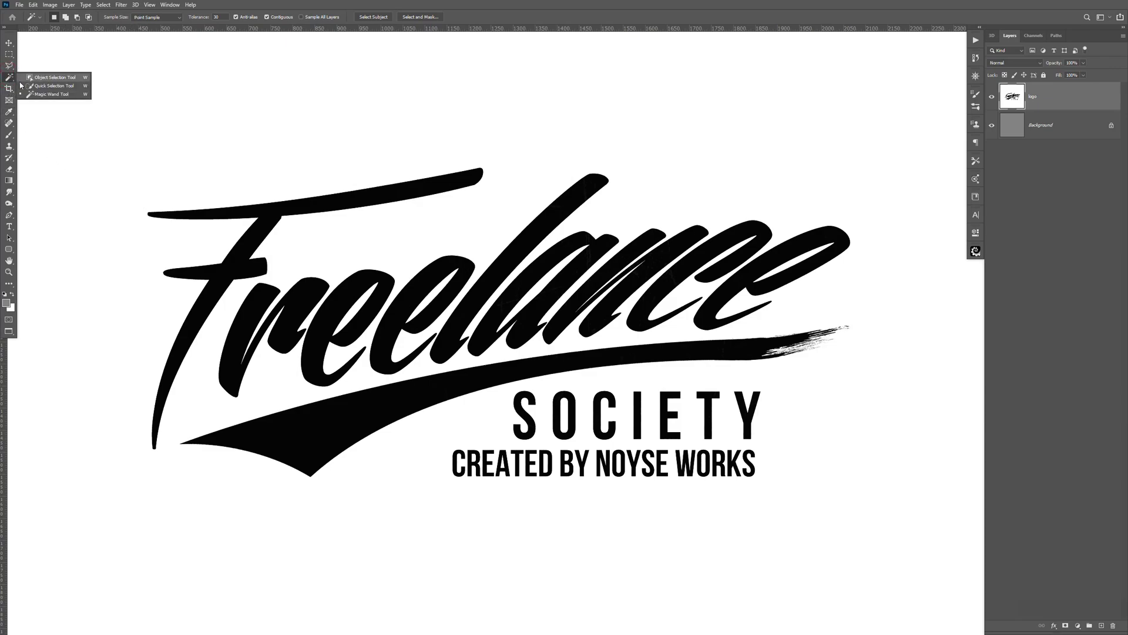
# With the Magic Wand, delete the white background and the white streaks inside the last e and the n, then deselect
pyautogui.click(35, 93)
pyautogui.click(829, 166)
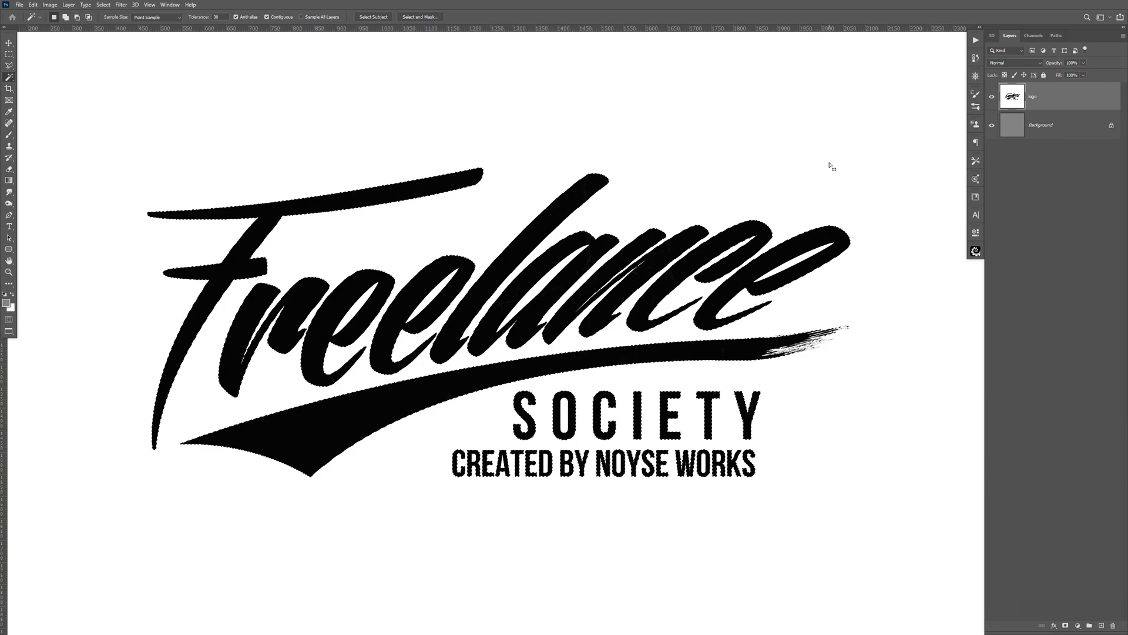
pyautogui.press('Delete')
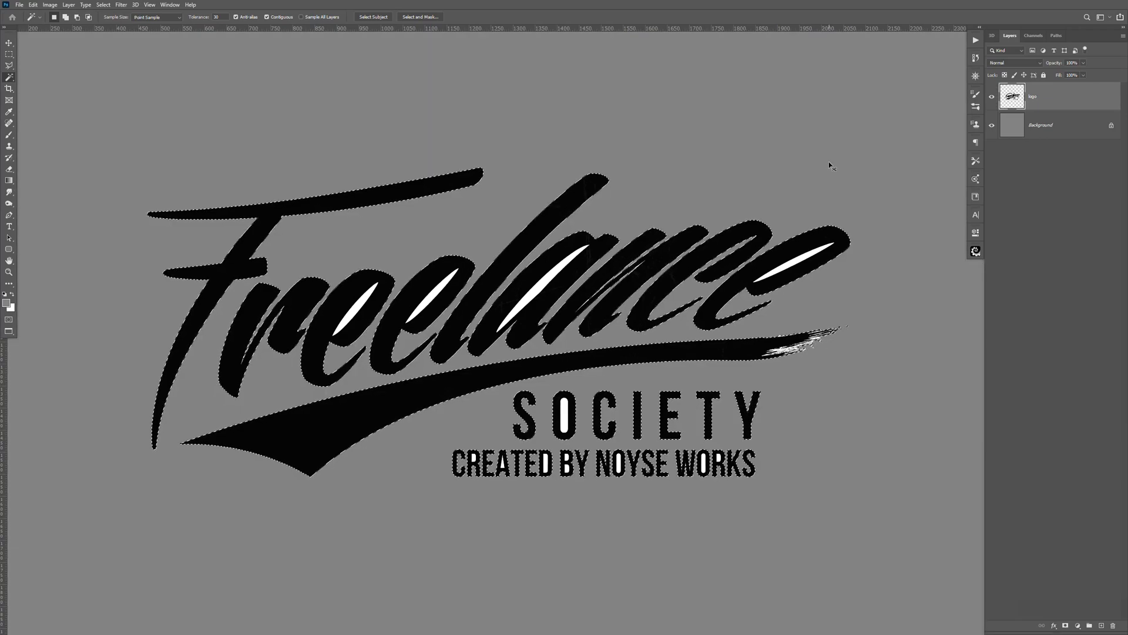
pyautogui.click(807, 262)
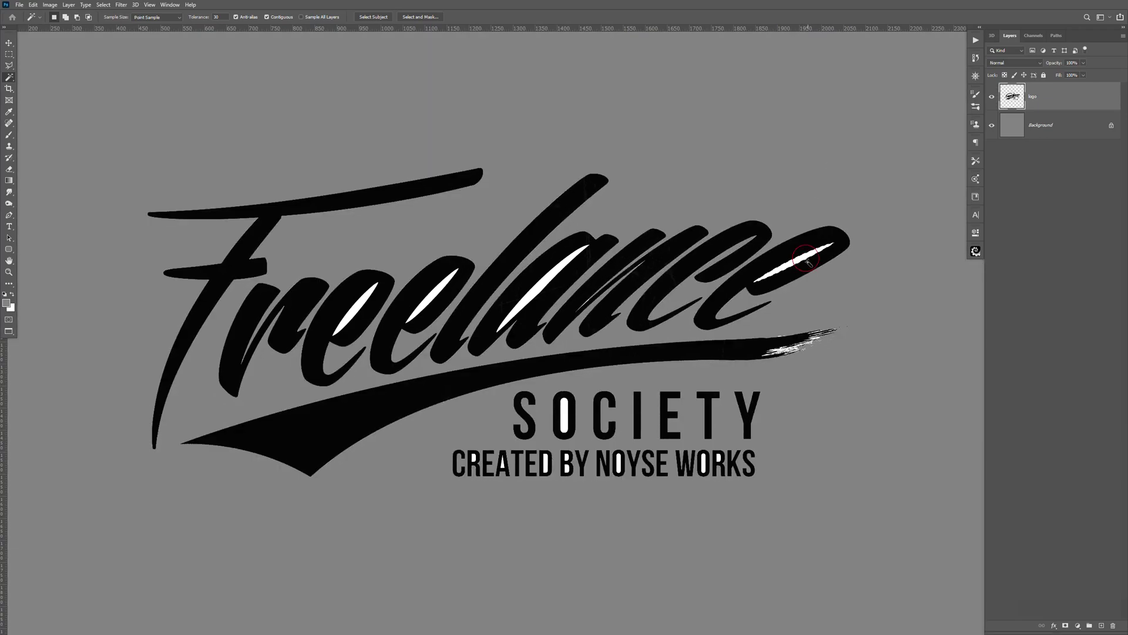
pyautogui.press('Delete')
pyautogui.click(537, 292)
pyautogui.press('Delete')
pyautogui.hotkey('ctrl', 'd')
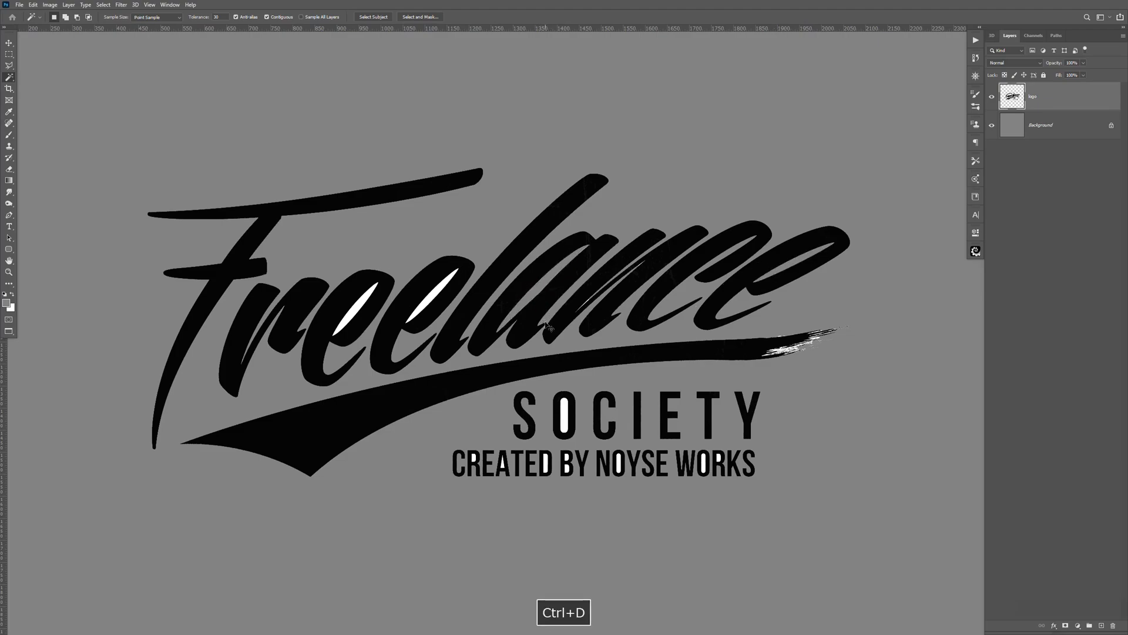
# Inspect the brushy swoosh end, then undo all the white-area deletions and deselect
pyautogui.scroll(5, 547, 325)
pyautogui.press('space')
pyautogui.moveTo(794, 415)
pyautogui.mouseDown()
pyautogui.moveTo(721, 384)
pyautogui.moveTo(629, 411)
pyautogui.mouseUp()
pyautogui.moveTo(733, 202); pyautogui.dragTo(736, 339)
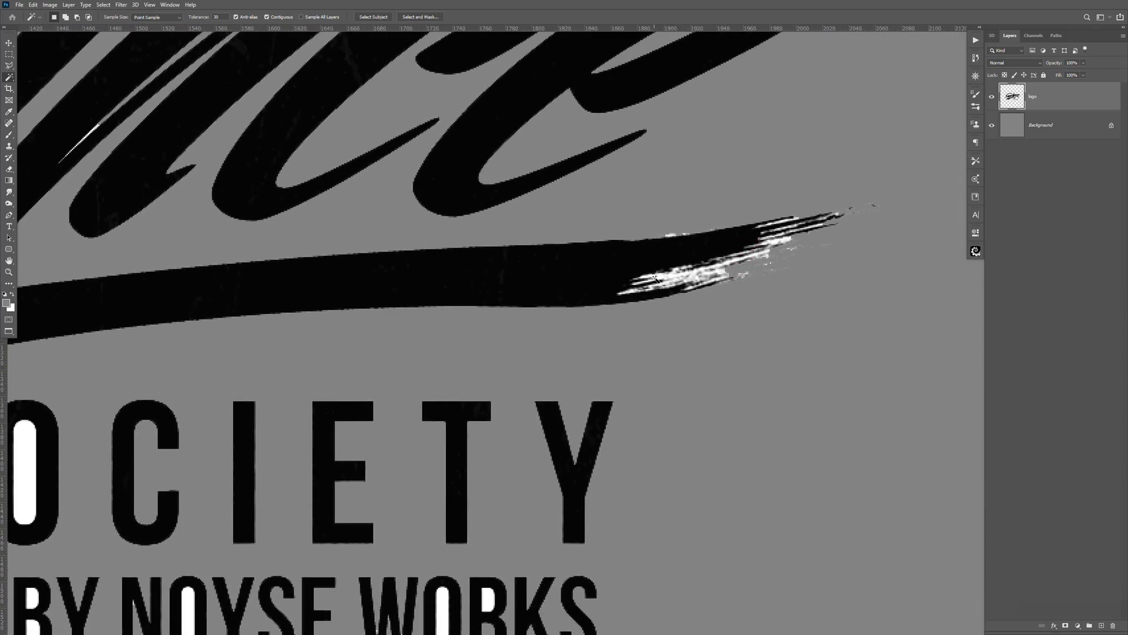
pyautogui.press('space')
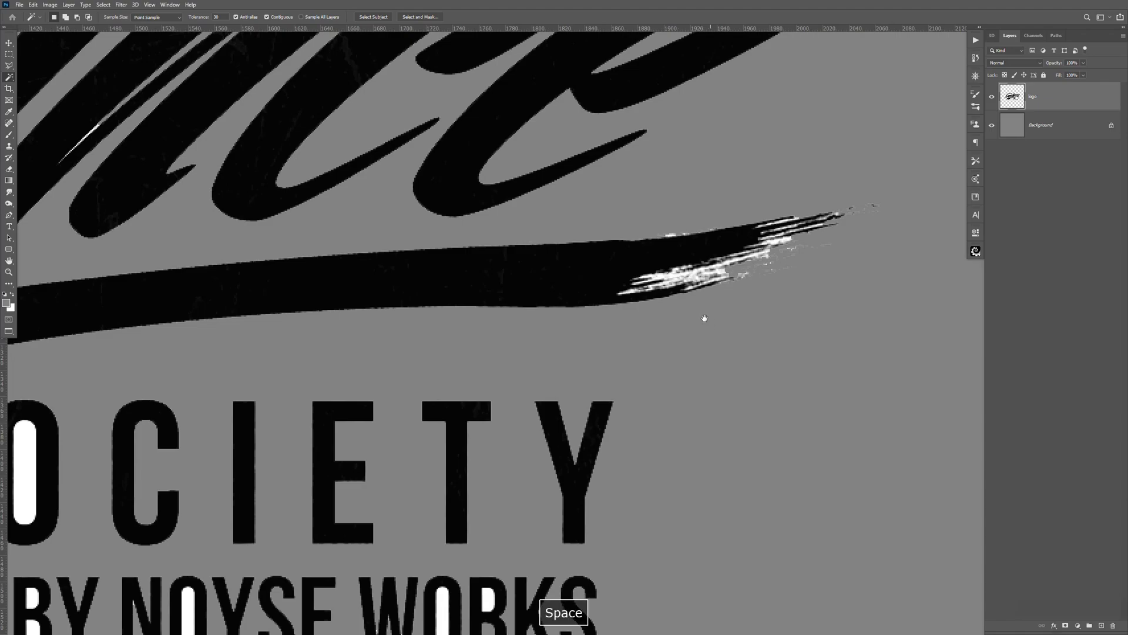
pyautogui.moveTo(704, 317); pyautogui.dragTo(754, 359)
pyautogui.hotkey('ctrl', 'z')
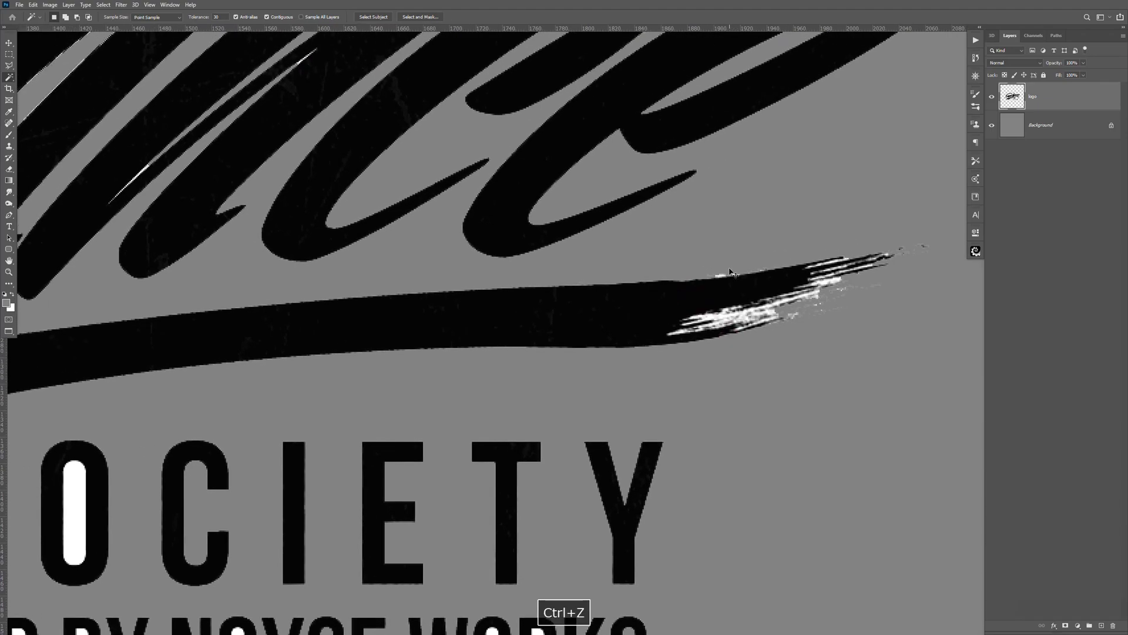
pyautogui.hotkey('ctrl', 'z')
pyautogui.hotkey('ctrl', 'z')
pyautogui.hotkey('ctrl', 'z')
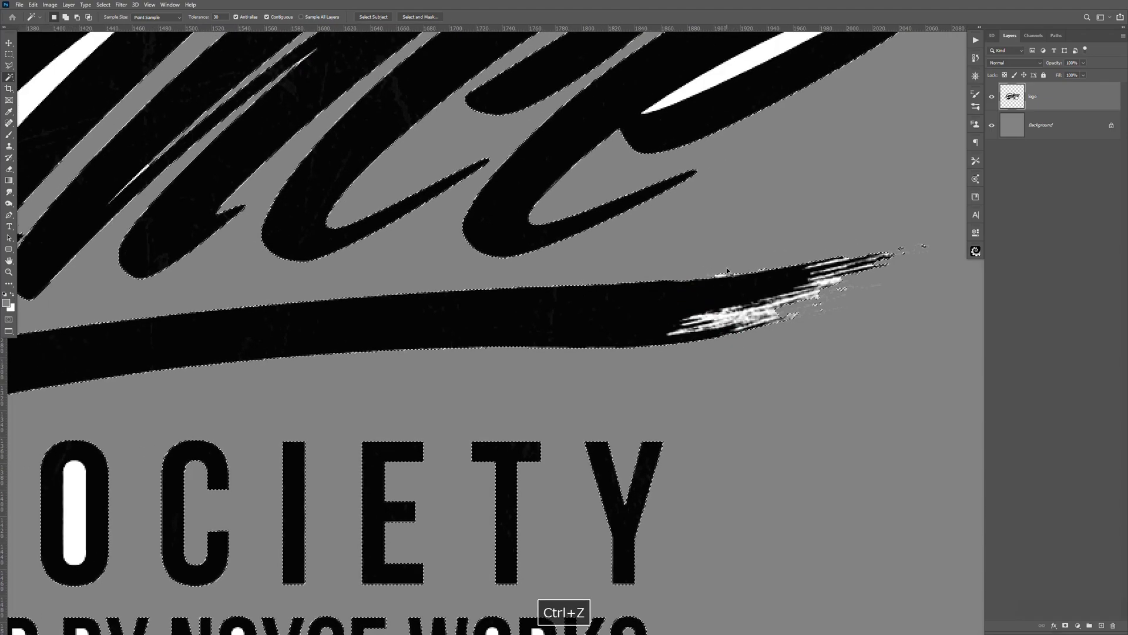
pyautogui.hotkey('ctrl', 'z')
pyautogui.hotkey('ctrl', 'd')
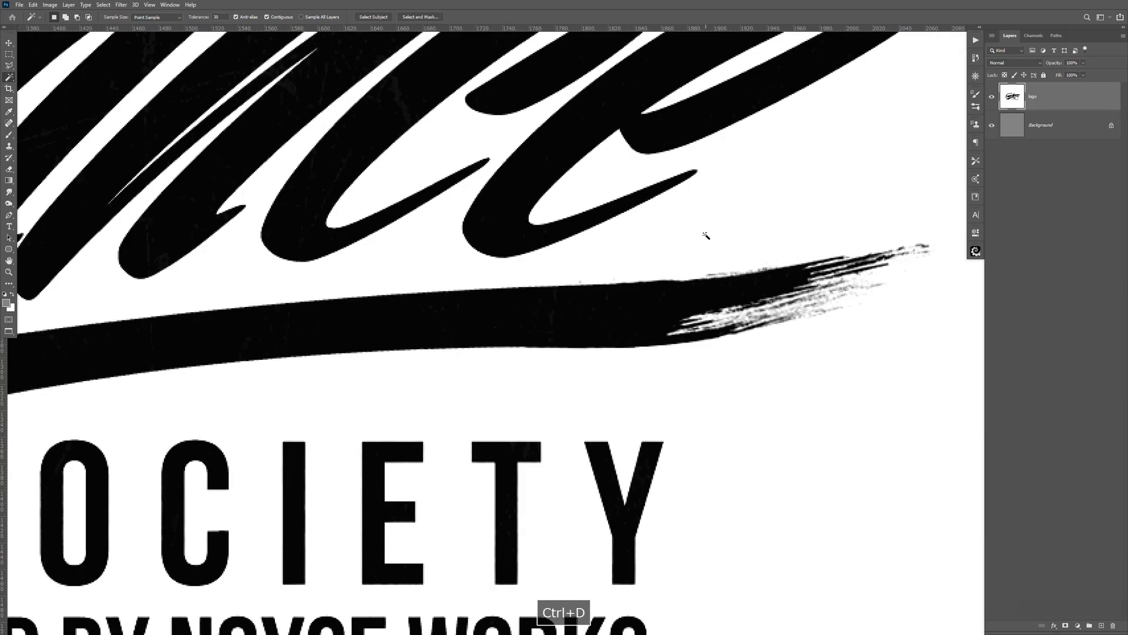
# Recentre the whole logo and show the image's Red, Green and Blue channels
pyautogui.scroll(-5, 708, 239)
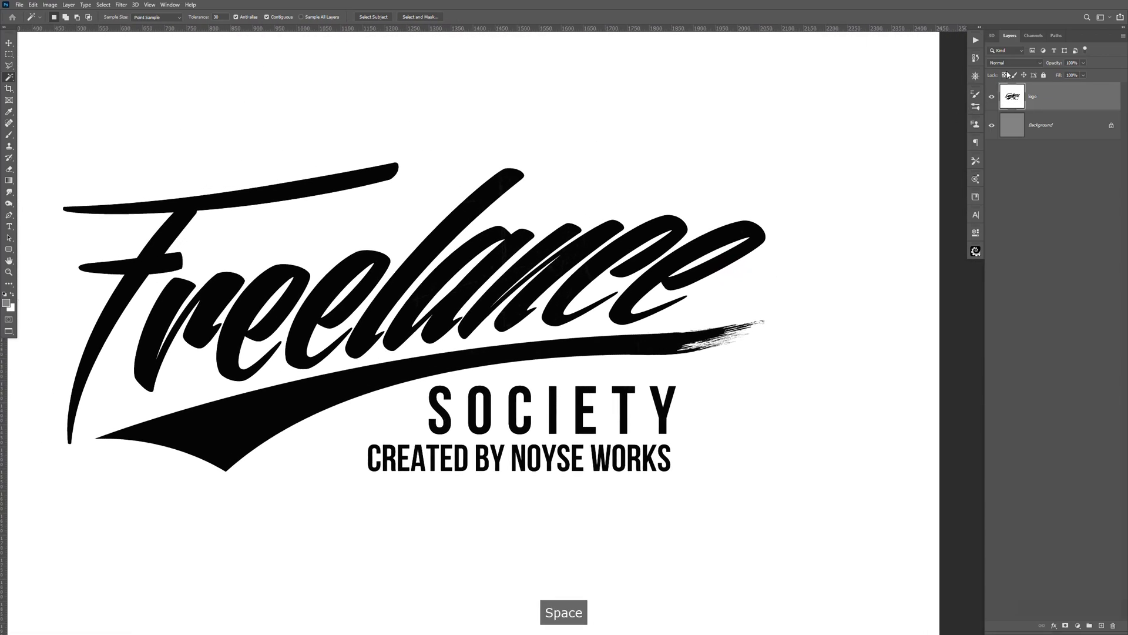
pyautogui.moveTo(809, 252); pyautogui.dragTo(926, 167)
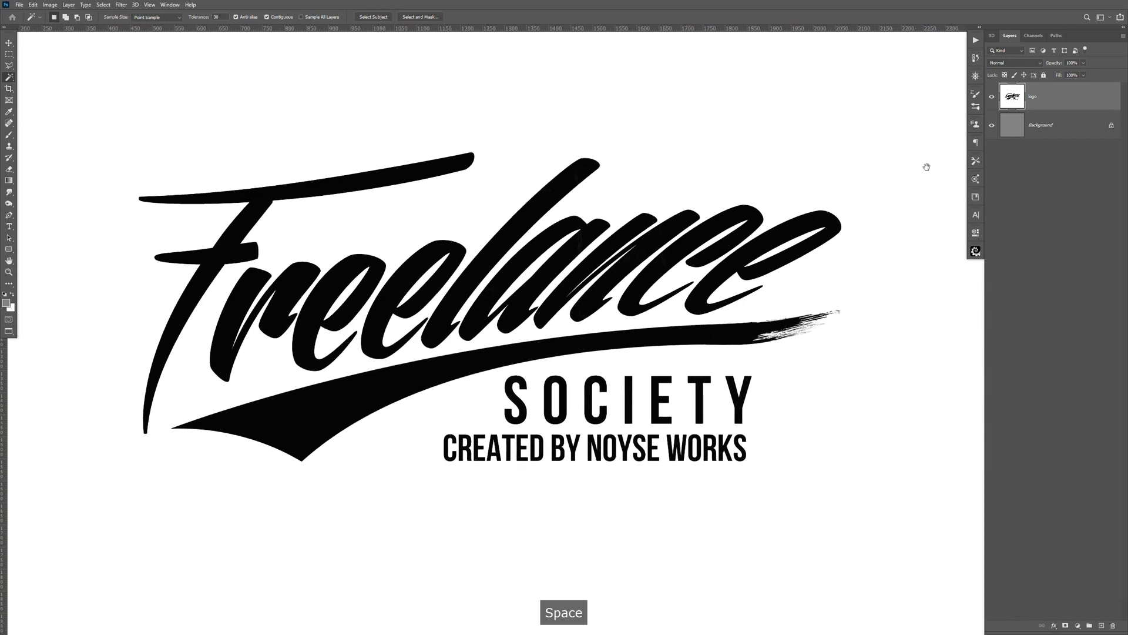
pyautogui.click(1034, 36)
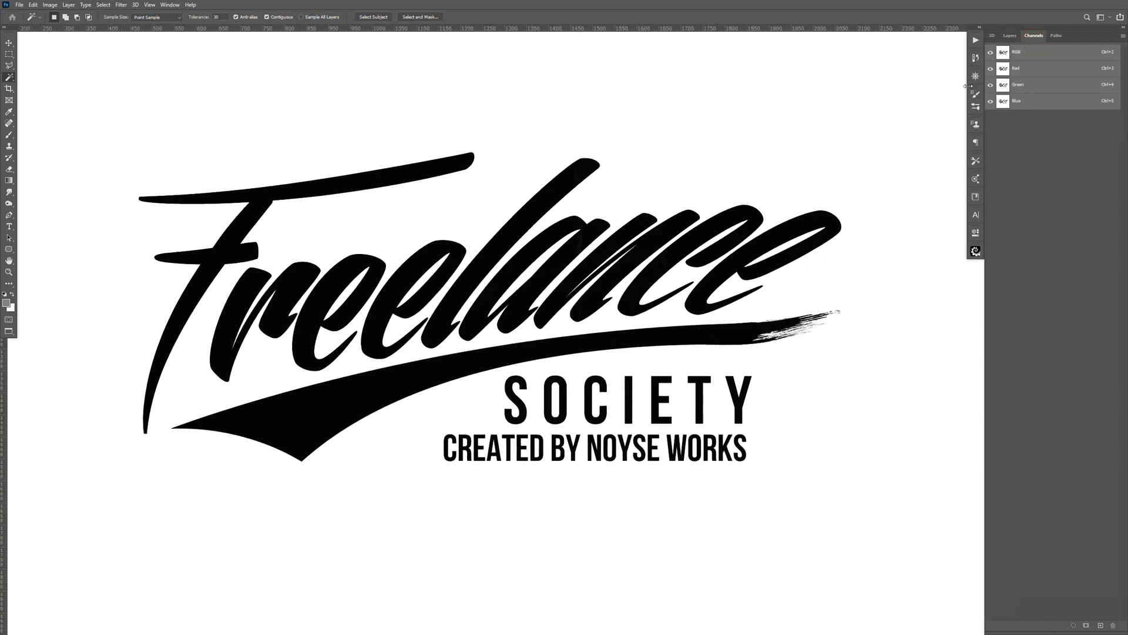
# Duplicate the Red channel as Red copy and make Red copy the only visible channel
pyautogui.click(1027, 71)
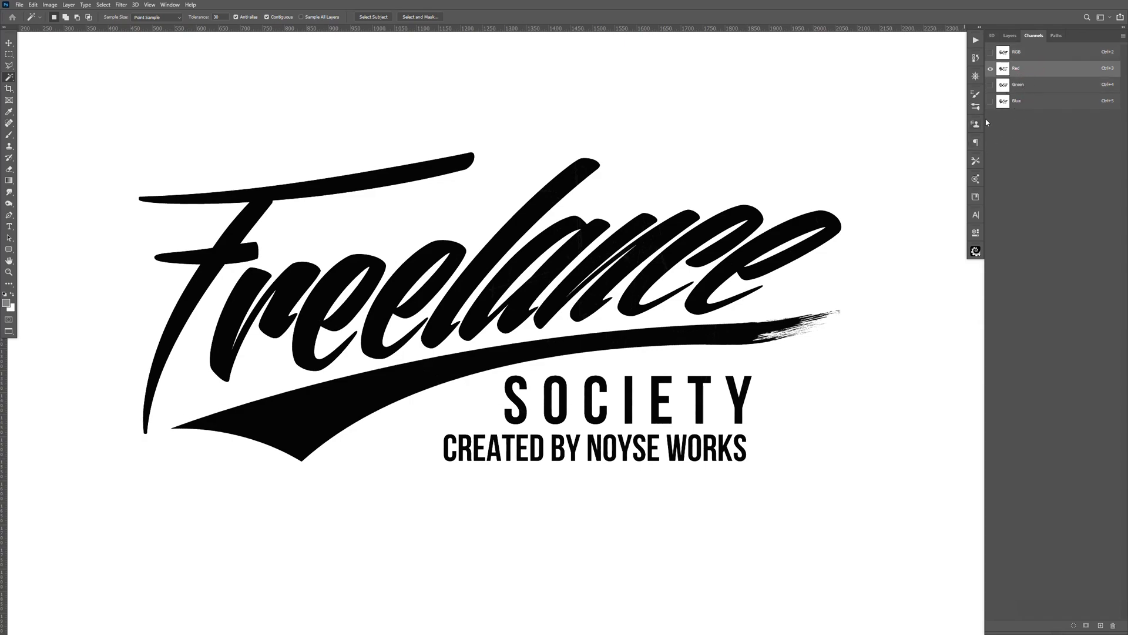
pyautogui.rightClick(1035, 71)
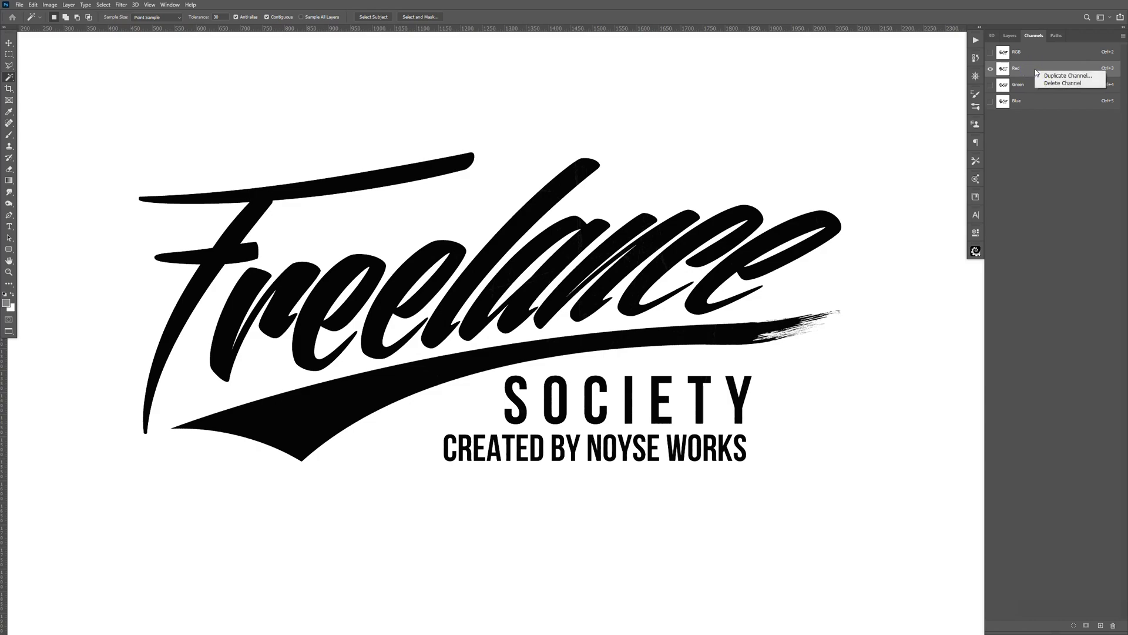
pyautogui.click(1060, 75)
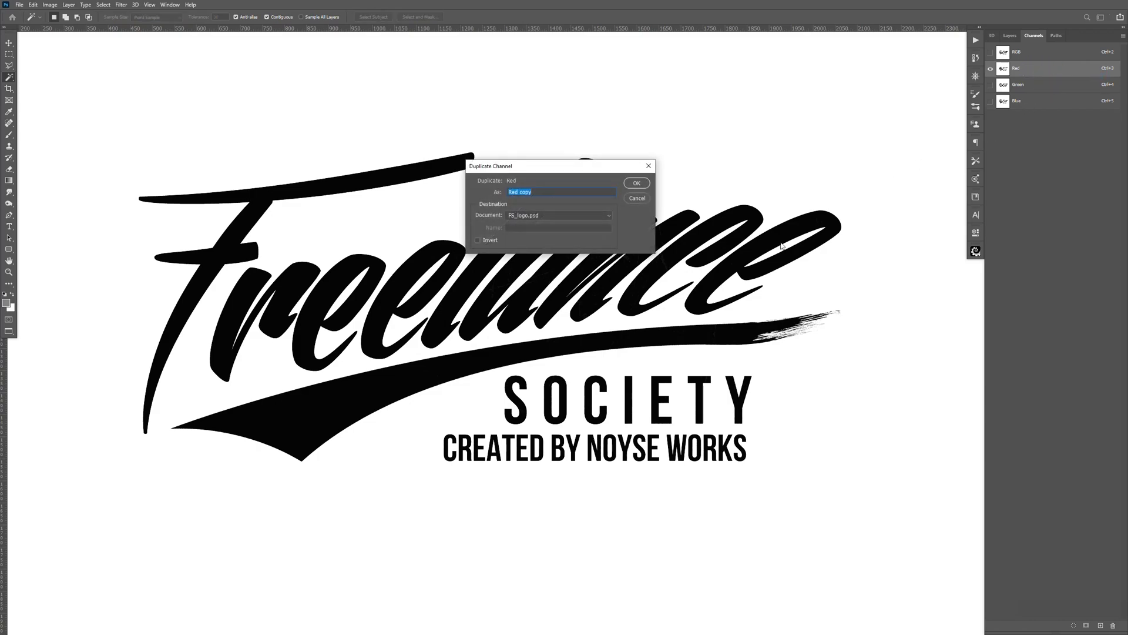
pyautogui.click(637, 183)
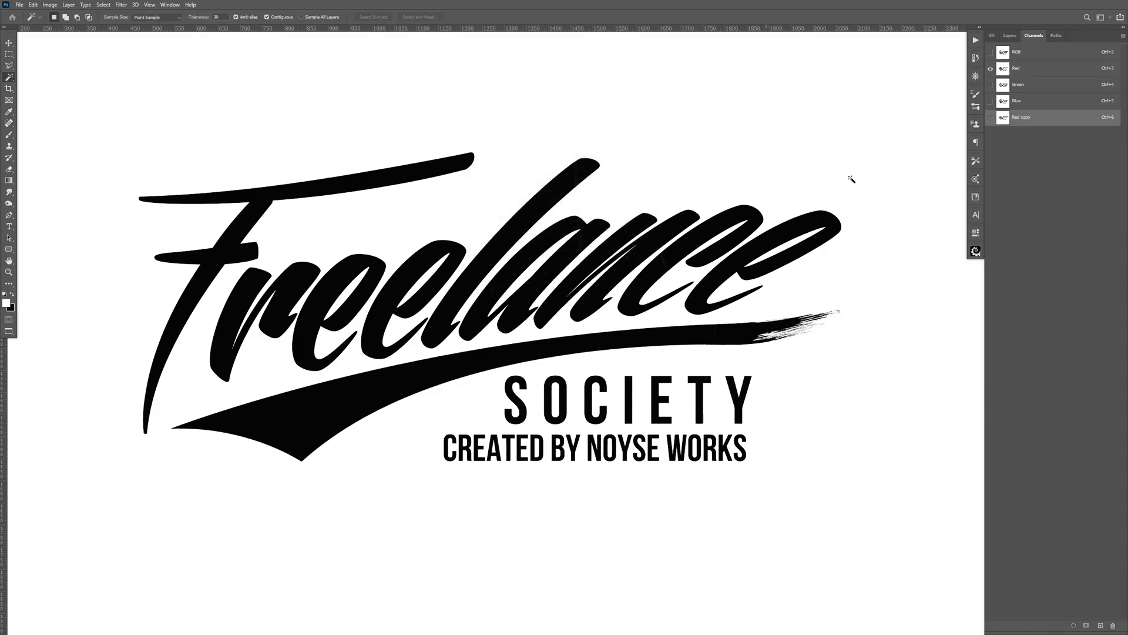
pyautogui.click(990, 118)
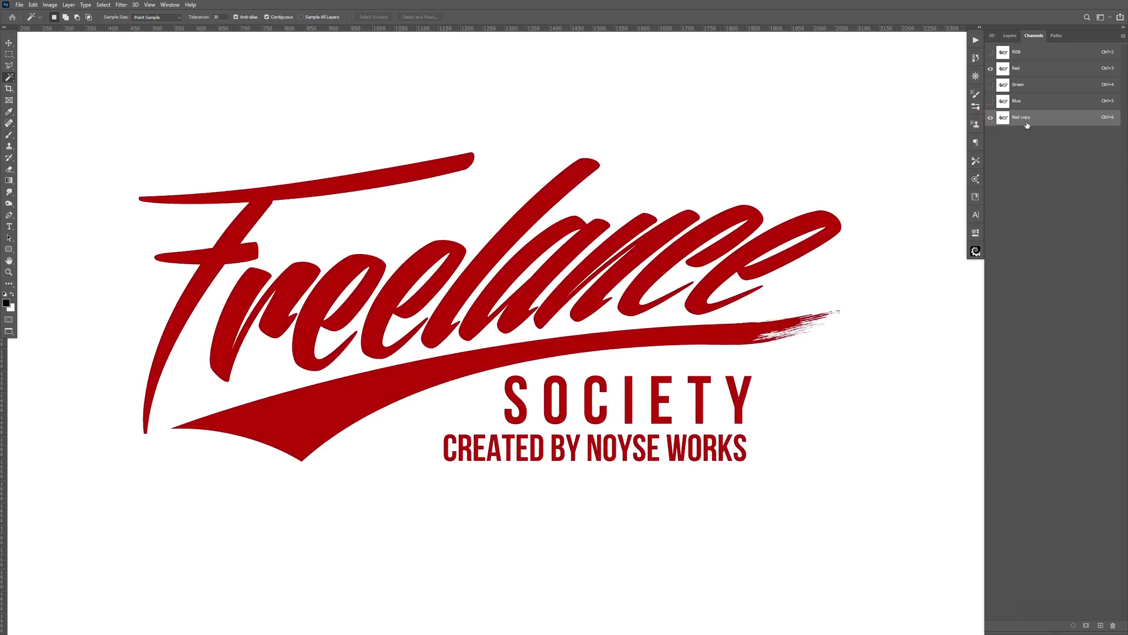
pyautogui.click(991, 70)
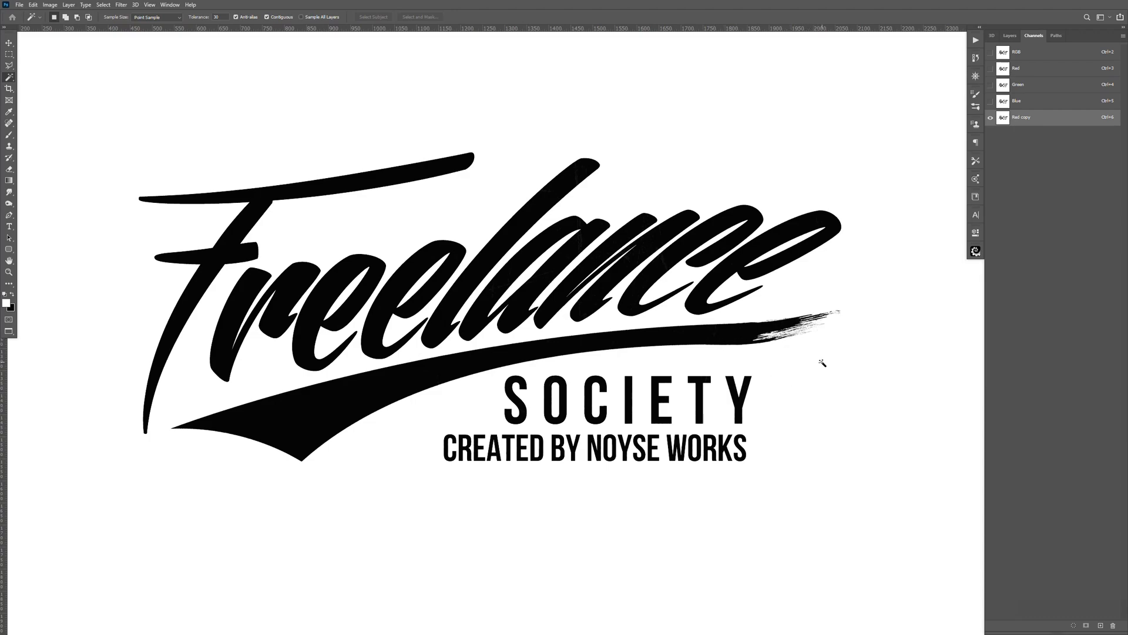
# Invert Red copy, then apply Levels with input black 8 and input white 245
pyautogui.hotkey('ctrl', 'i')
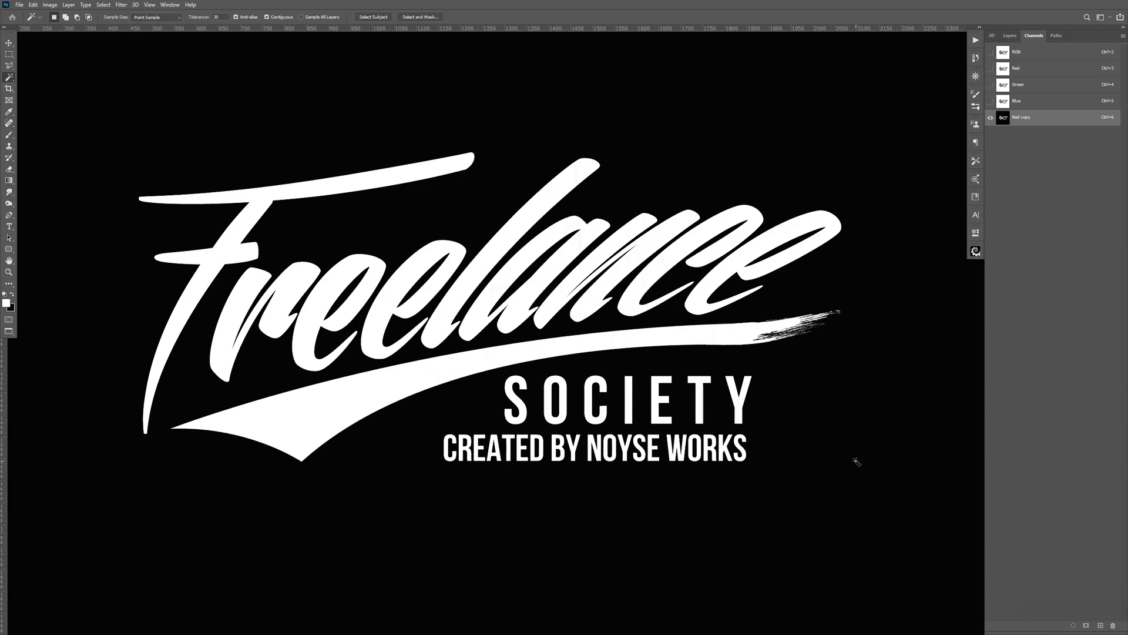
pyautogui.hotkey('ctrl', 'l')
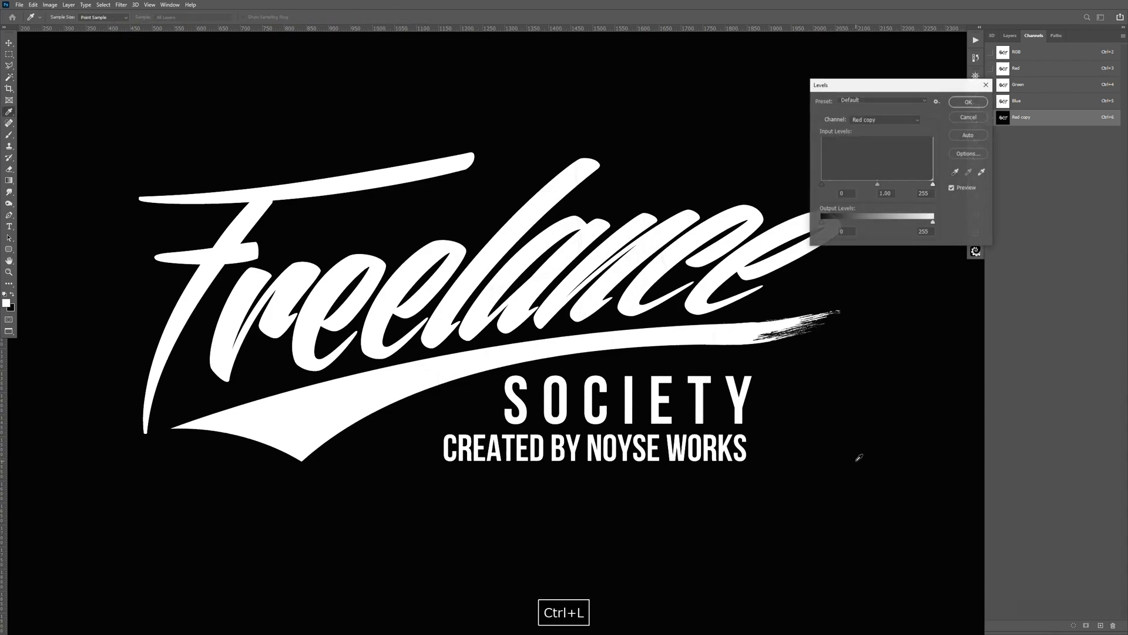
pyautogui.hotkey('ctrl', '+')
pyautogui.press('space')
pyautogui.moveTo(819, 312); pyautogui.dragTo(796, 367)
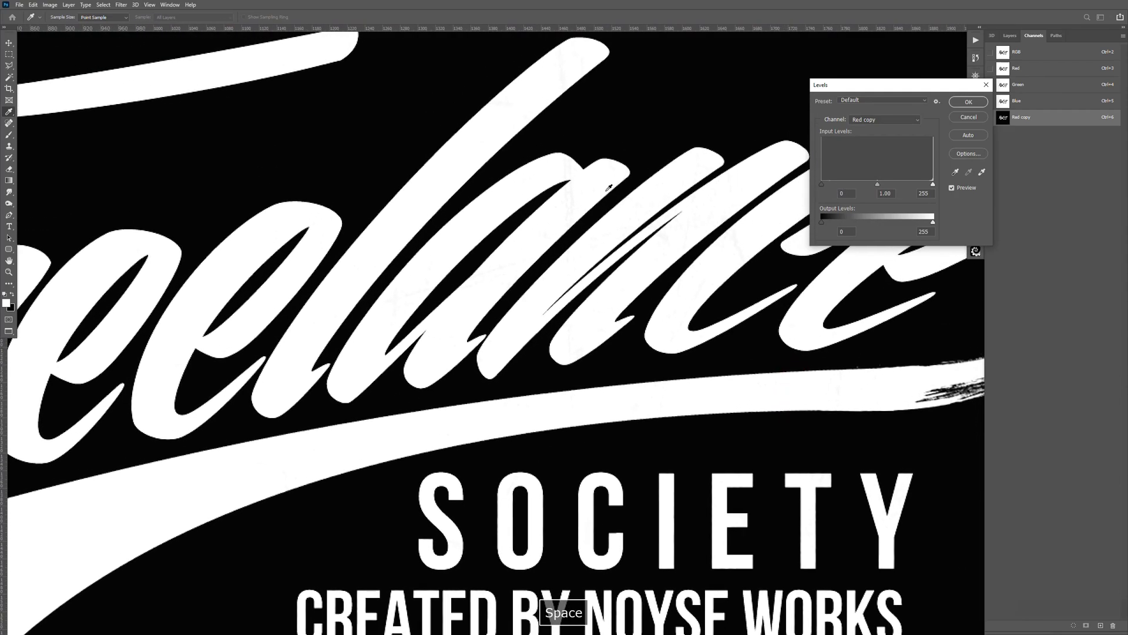
pyautogui.moveTo(934, 186); pyautogui.dragTo(929, 185)
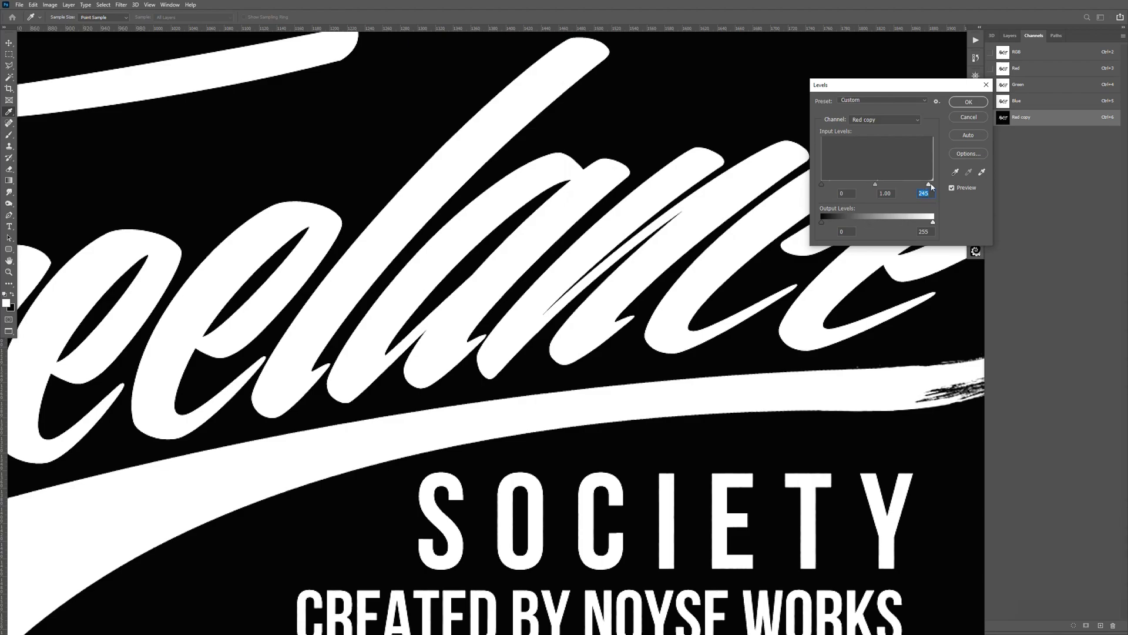
pyautogui.moveTo(823, 186); pyautogui.dragTo(827, 188)
pyautogui.moveTo(826, 188); pyautogui.dragTo(826, 187)
pyautogui.click(968, 102)
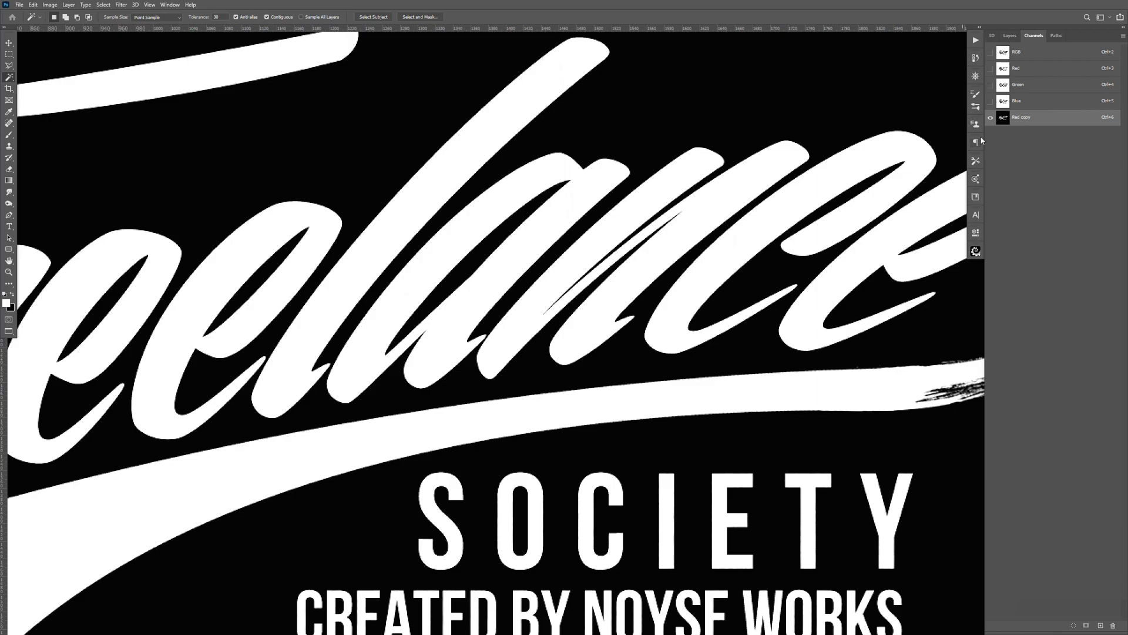
pyautogui.press('space')
# Return to the full-colour view and add a new empty Layer 1 above the logo
pyautogui.moveTo(834, 355); pyautogui.dragTo(834, 325)
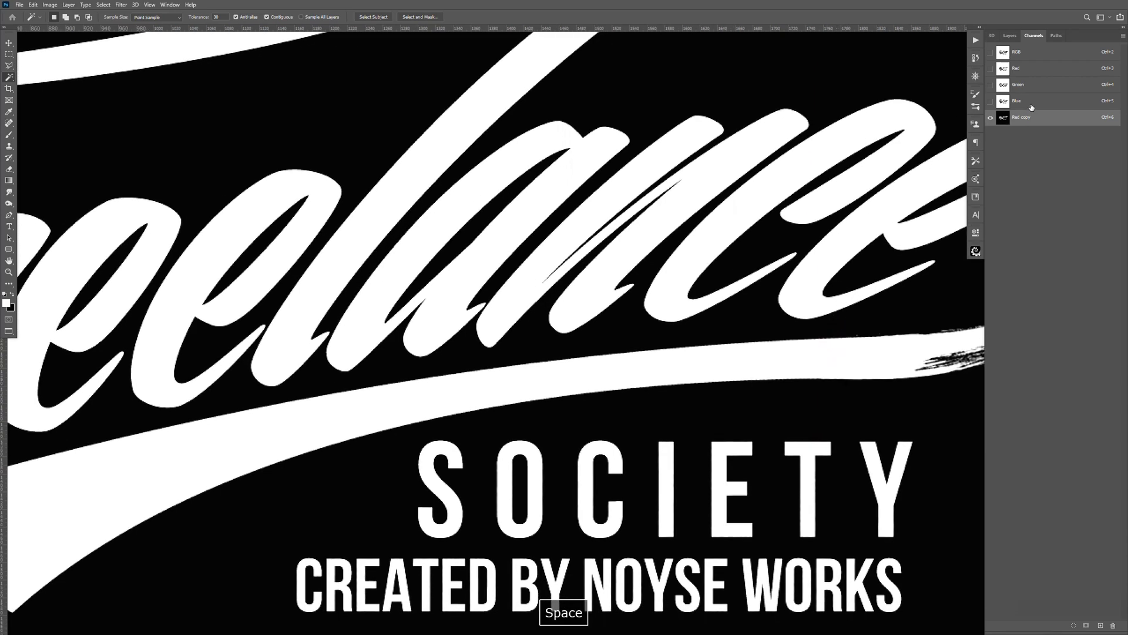
pyautogui.click(1043, 57)
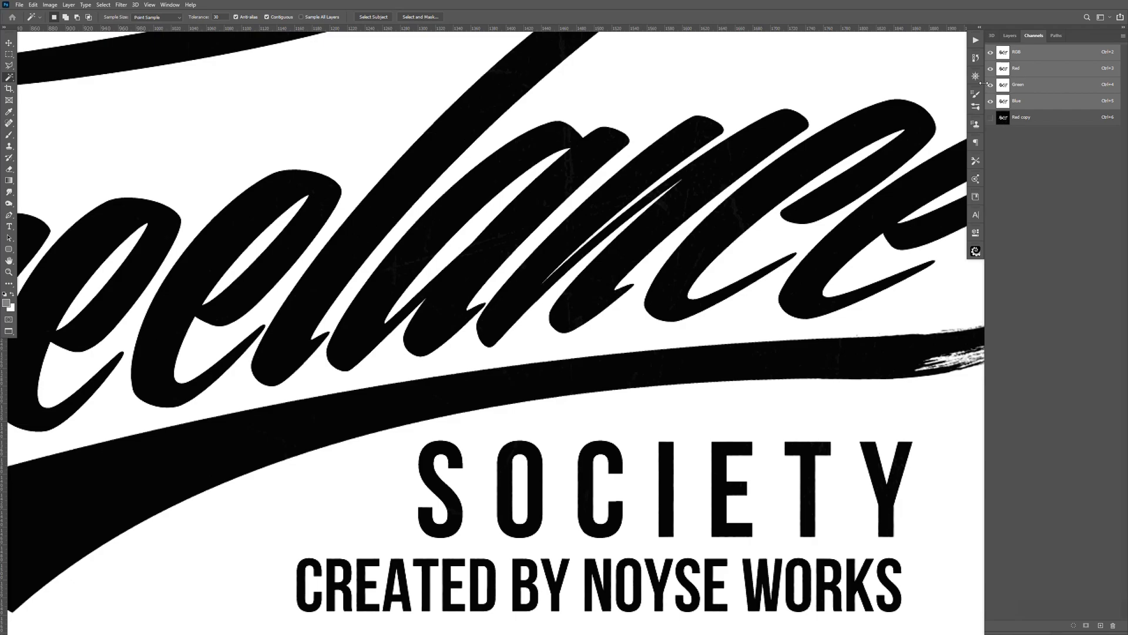
pyautogui.click(1010, 36)
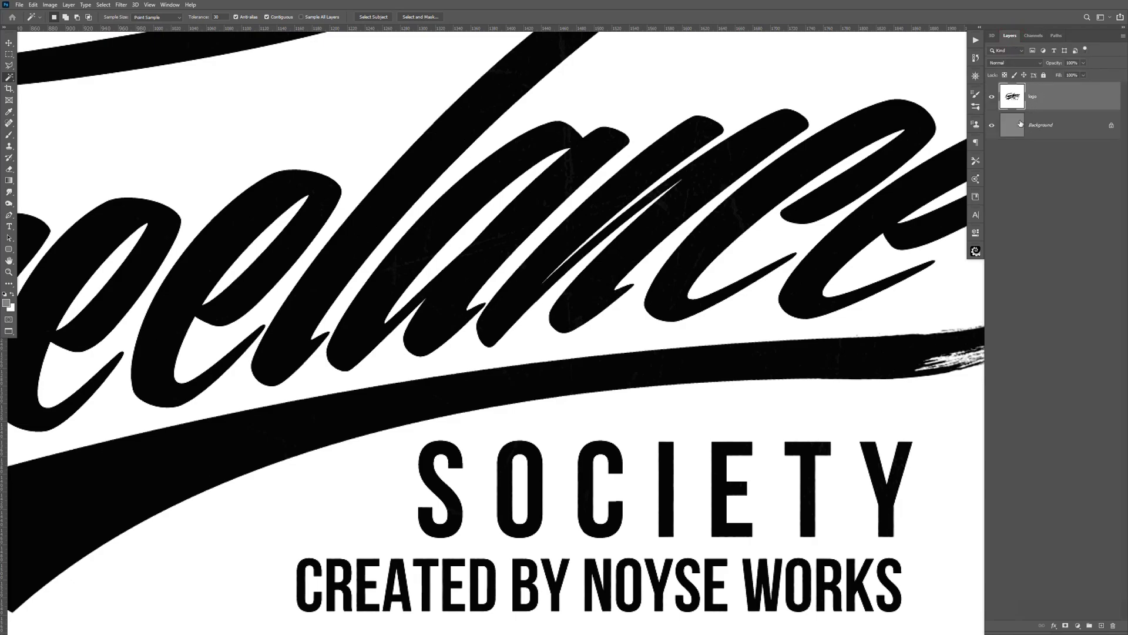
pyautogui.click(1101, 626)
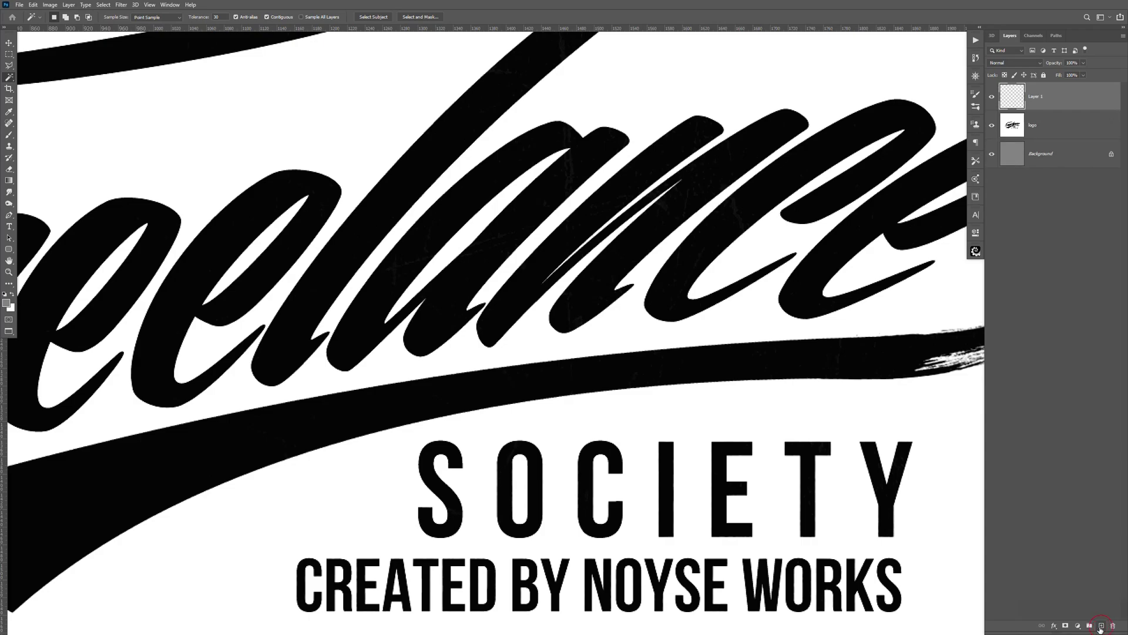
# Load a selection from the Red copy channel via Select > Load Selection
pyautogui.click(104, 5)
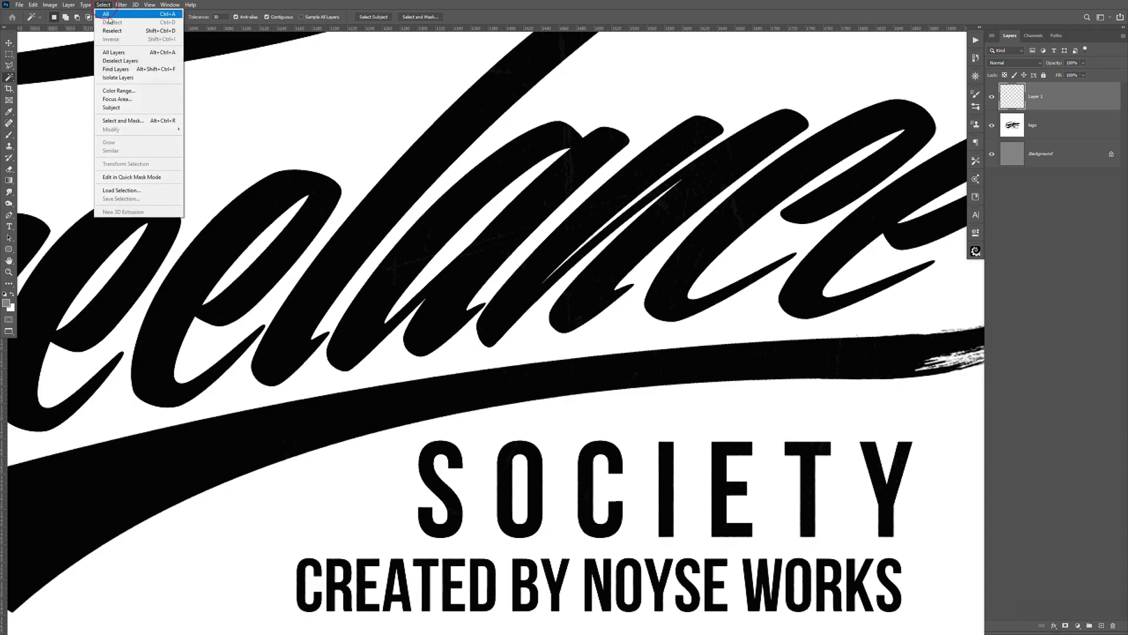
pyautogui.click(129, 190)
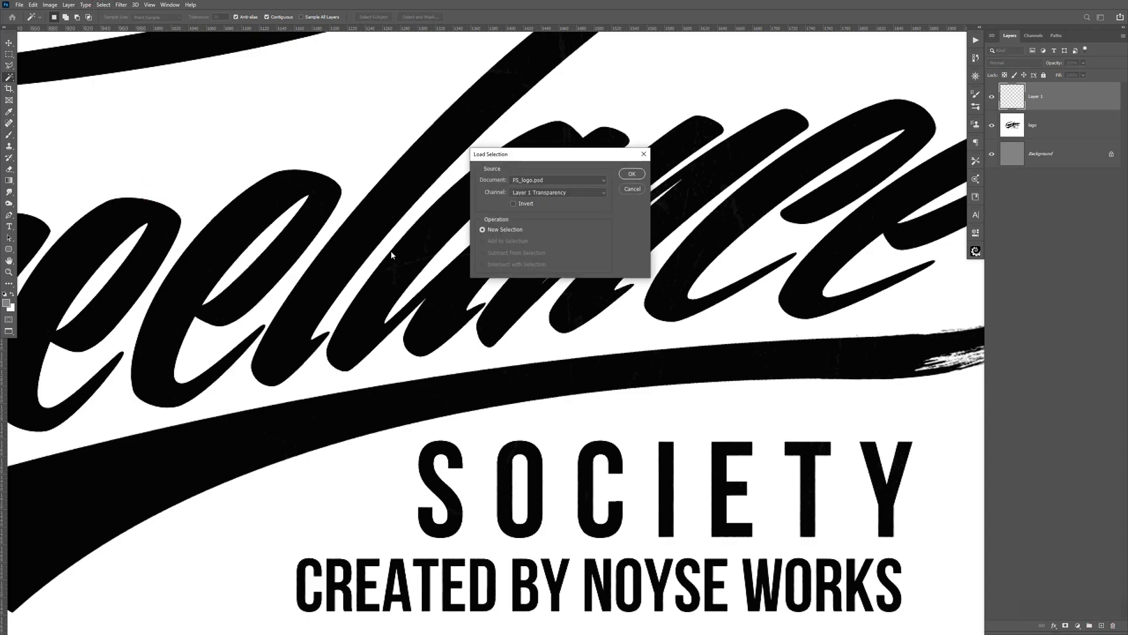
pyautogui.click(561, 193)
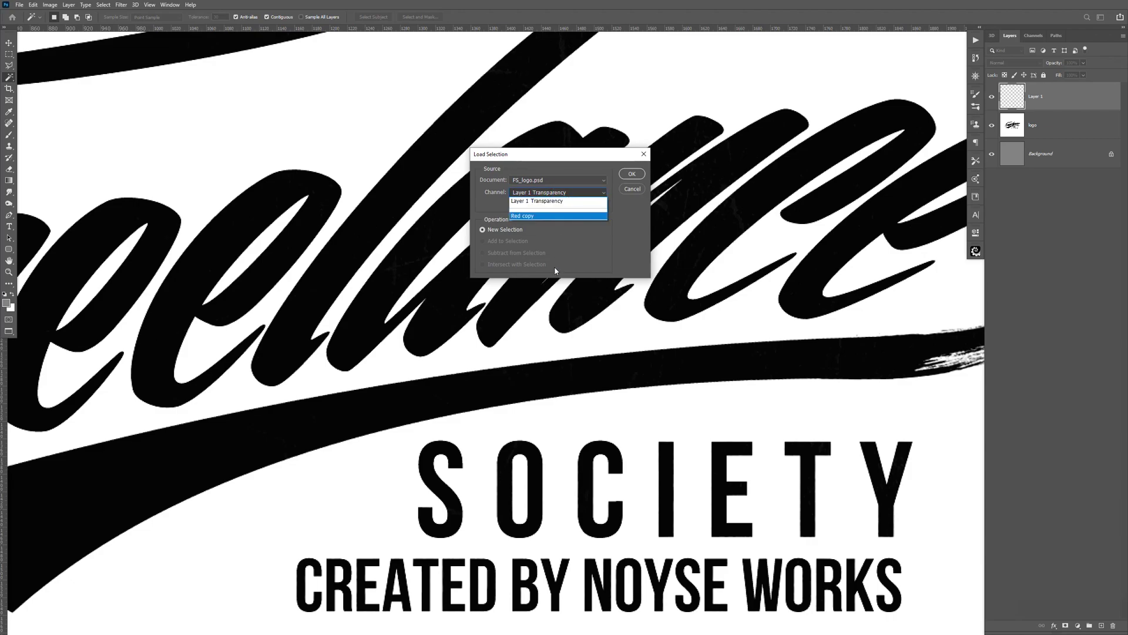
pyautogui.click(551, 216)
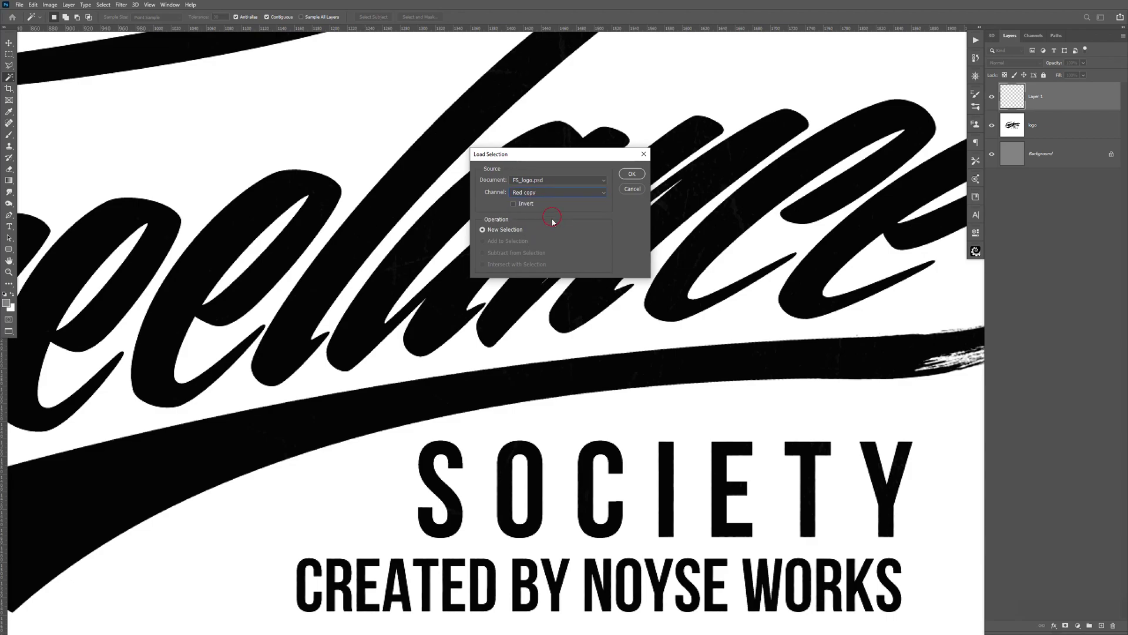
pyautogui.click(638, 175)
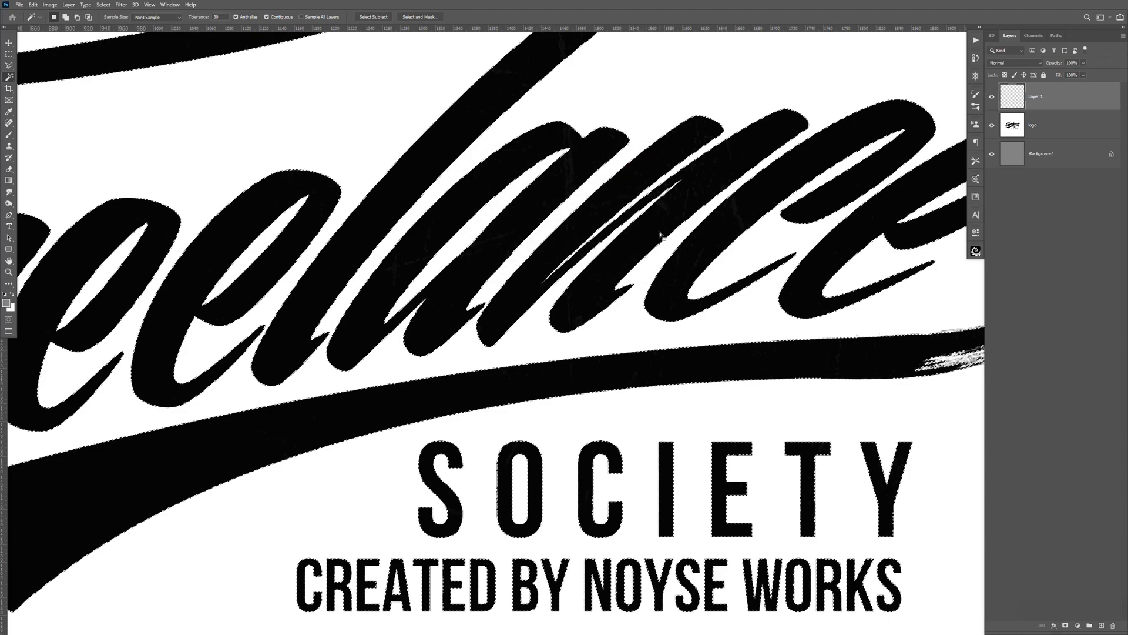
# Hide the original logo layer and recentre the view on the logo outline
pyautogui.hotkey('ctrl', '-')
pyautogui.hotkey('ctrl', '-')
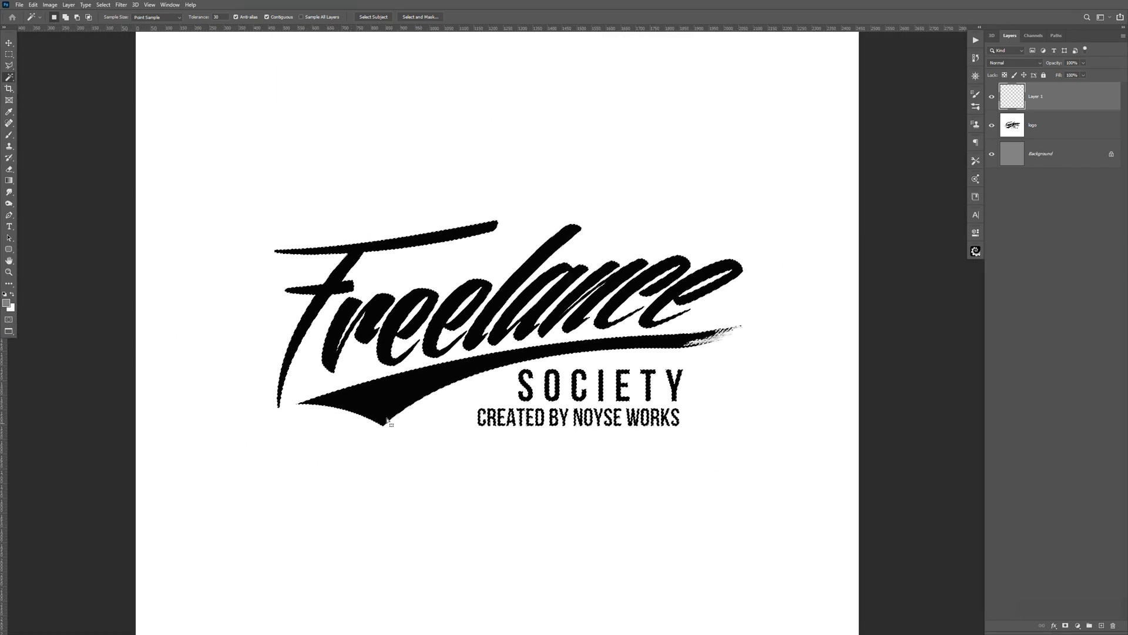
pyautogui.hotkey('ctrl', '=')
pyautogui.hotkey('ctrl', '=')
pyautogui.hotkey('ctrl', '=')
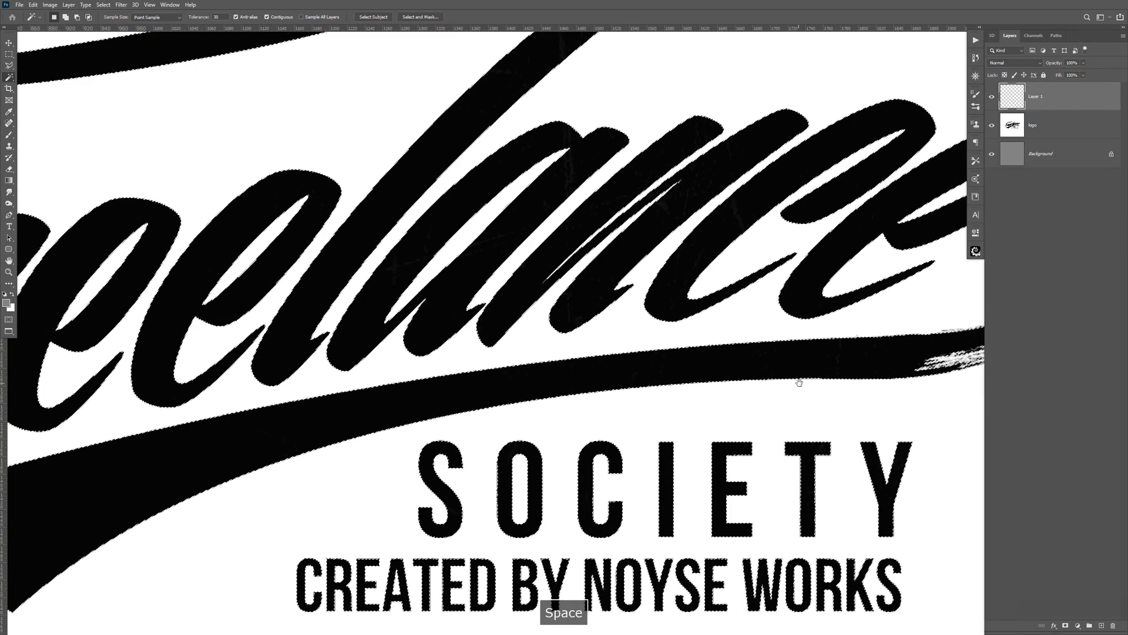
pyautogui.click(992, 125)
pyautogui.hotkey('ctrl', '-')
pyautogui.hotkey('ctrl', '-')
pyautogui.hotkey('ctrl', '-')
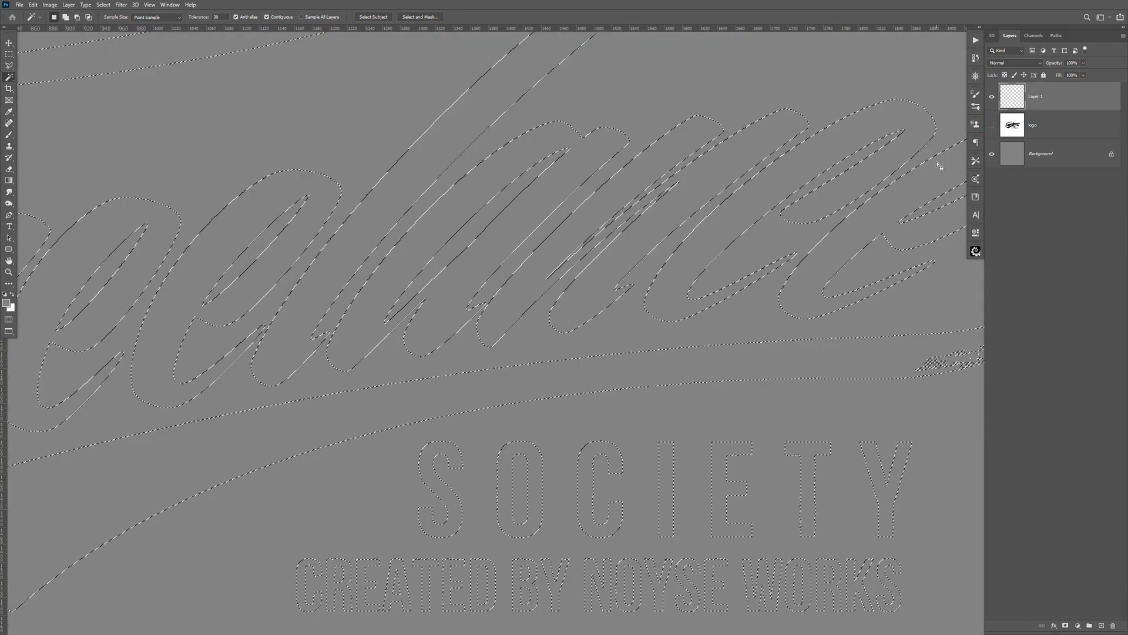
pyautogui.press('space')
pyautogui.moveTo(712, 327); pyautogui.dragTo(756, 355)
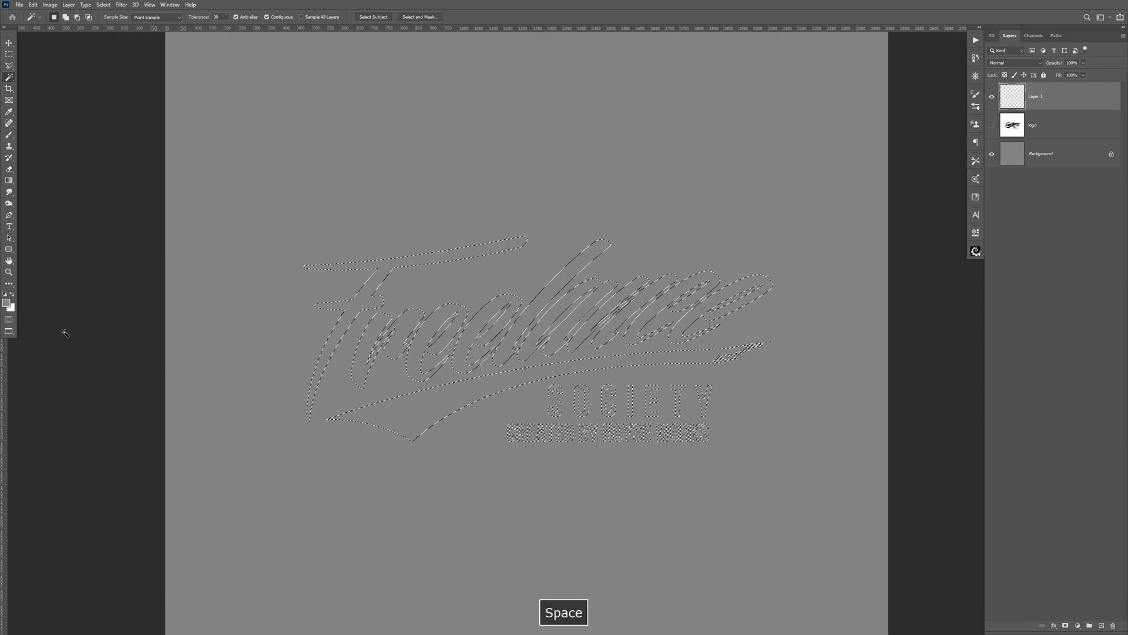
# Fill the logo selection on Layer 1 with dark red #9b1a1a and deselect
pyautogui.click(6, 303)
pyautogui.click(828, 151)
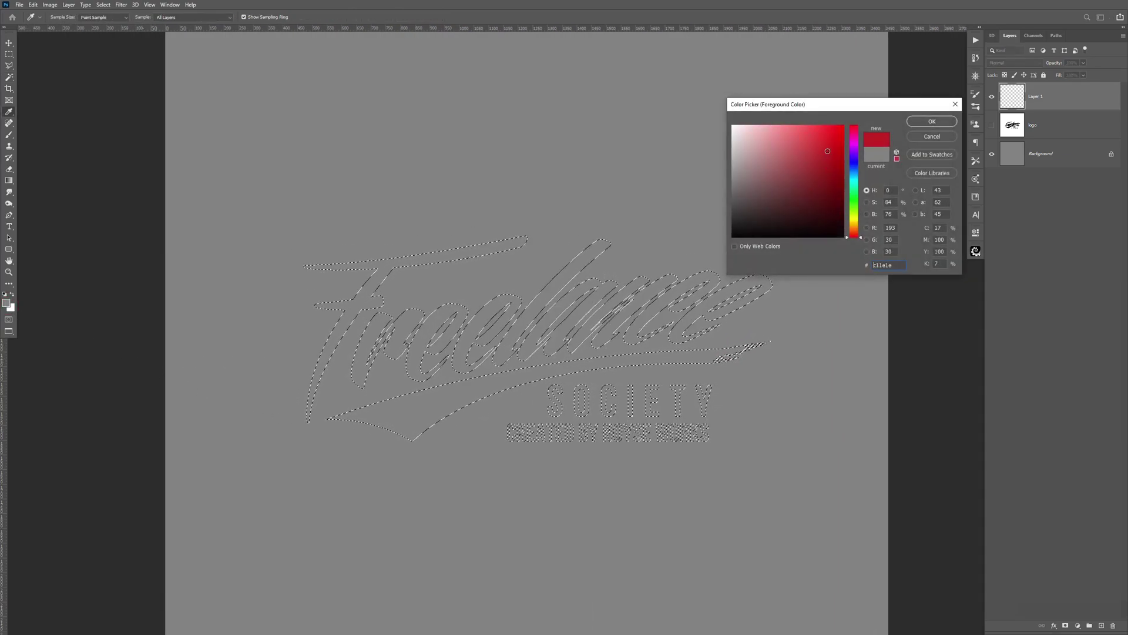
pyautogui.click(931, 121)
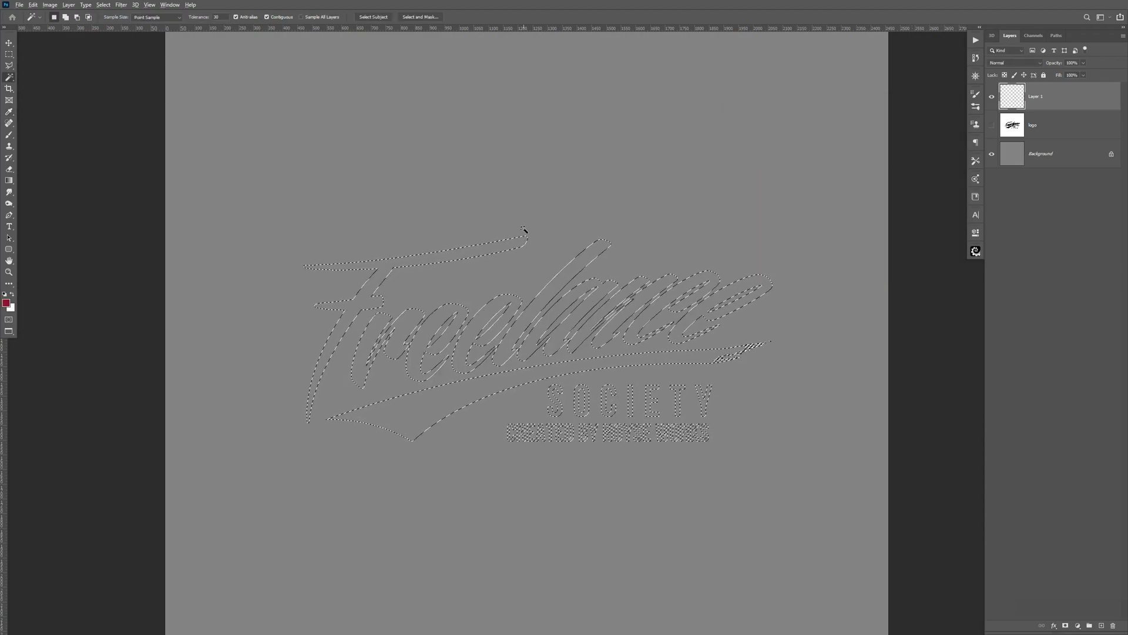
pyautogui.hotkey('alt', 'BackSpace')
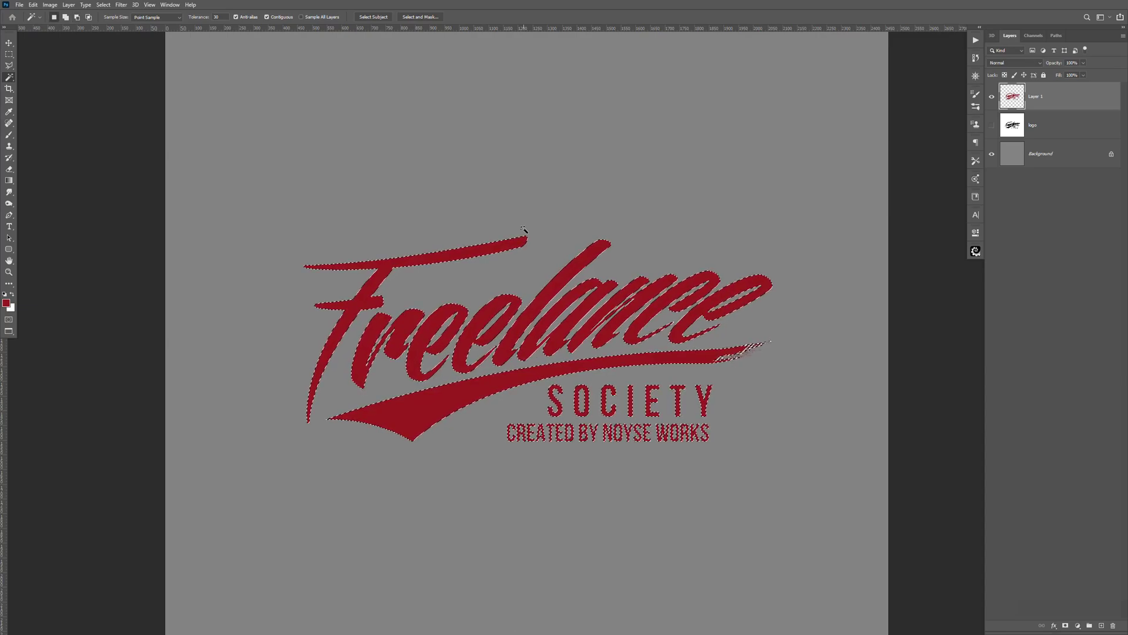
pyautogui.hotkey('ctrl', 'd')
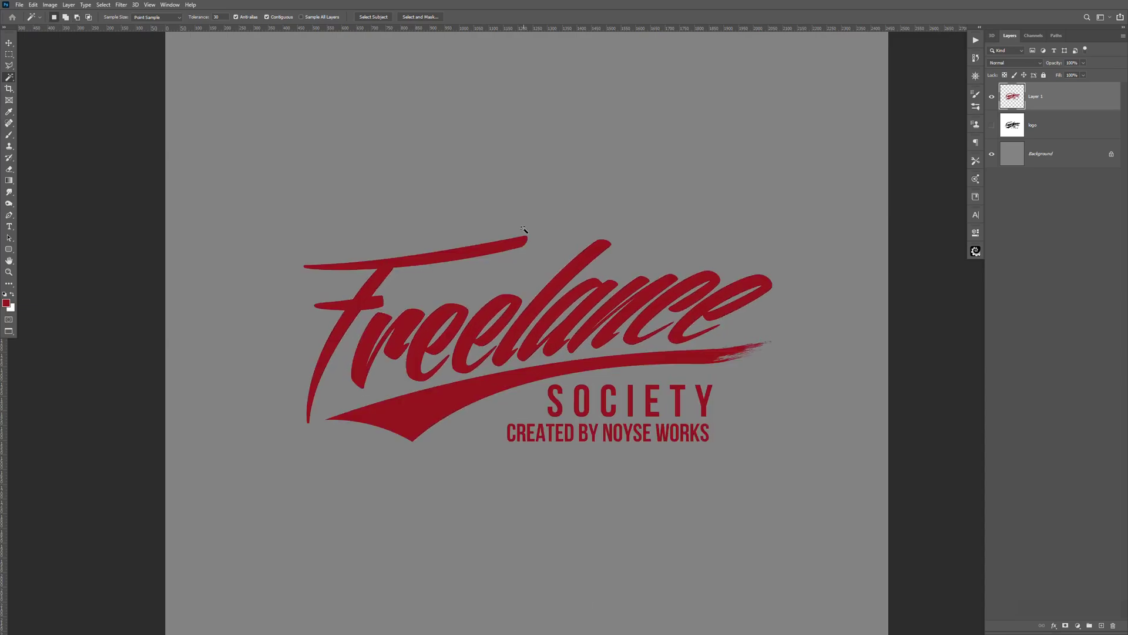
pyautogui.hotkey('ctrl', '+')
pyautogui.hotkey('ctrl', '+')
pyautogui.press('space')
pyautogui.moveTo(809, 297); pyautogui.dragTo(618, 416)
pyautogui.moveTo(849, 329); pyautogui.dragTo(756, 406)
pyautogui.press('space')
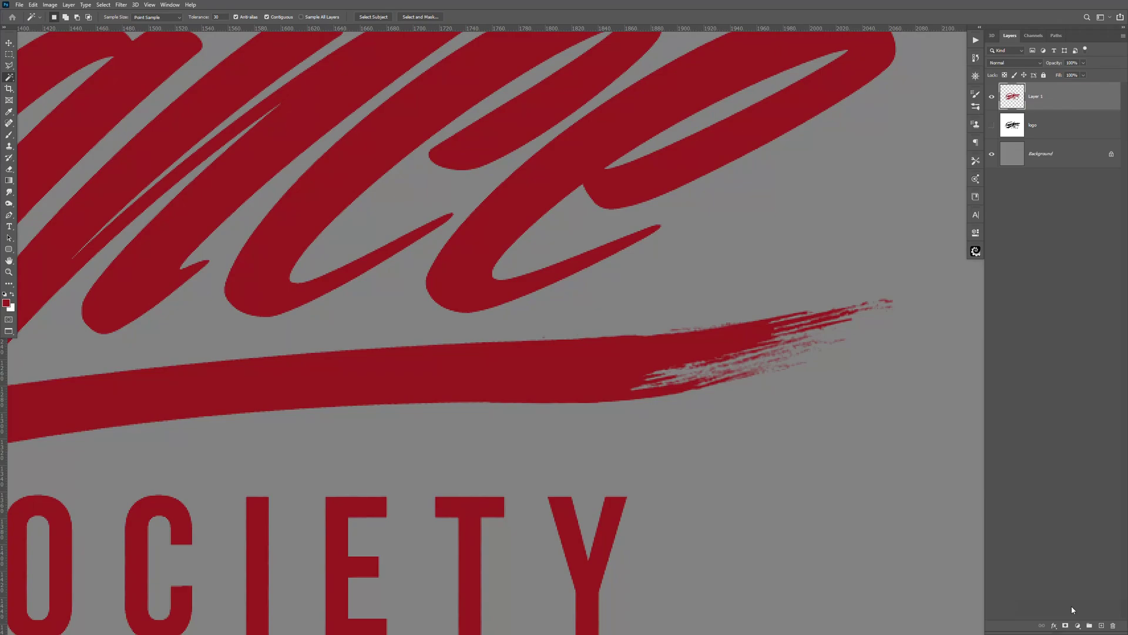
pyautogui.hotkey('ctrl', '-')
pyautogui.press('space')
pyautogui.hotkey('ctrl', '-')
pyautogui.hotkey('ctrl', '-')
pyautogui.hotkey('ctrl', '-')
pyautogui.press('space')
pyautogui.moveTo(676, 367); pyautogui.dragTo(895, 350)
pyautogui.hotkey('ctrl', '+')
pyautogui.press('space')
pyautogui.moveTo(772, 315); pyautogui.dragTo(747, 319)
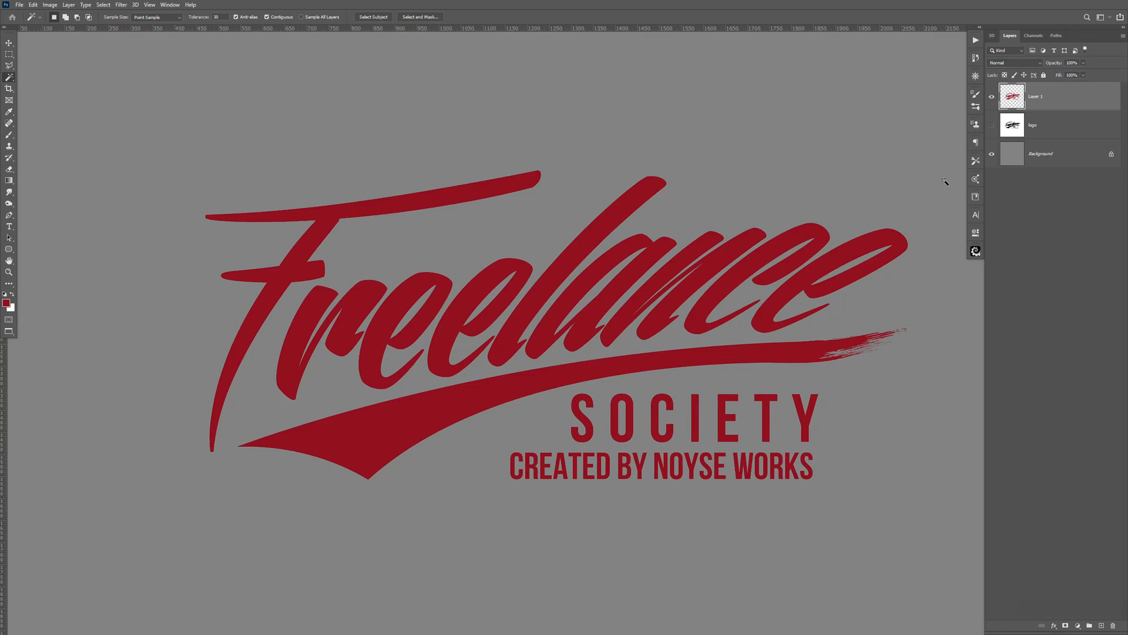
pyautogui.doubleClick(1075, 97)
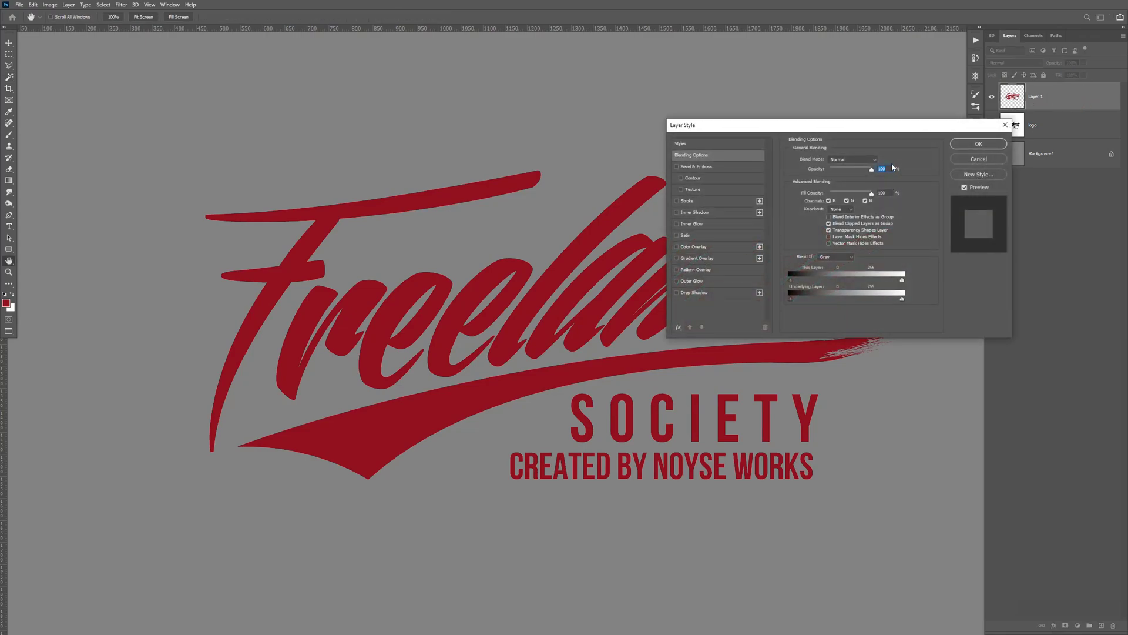
pyautogui.click(696, 166)
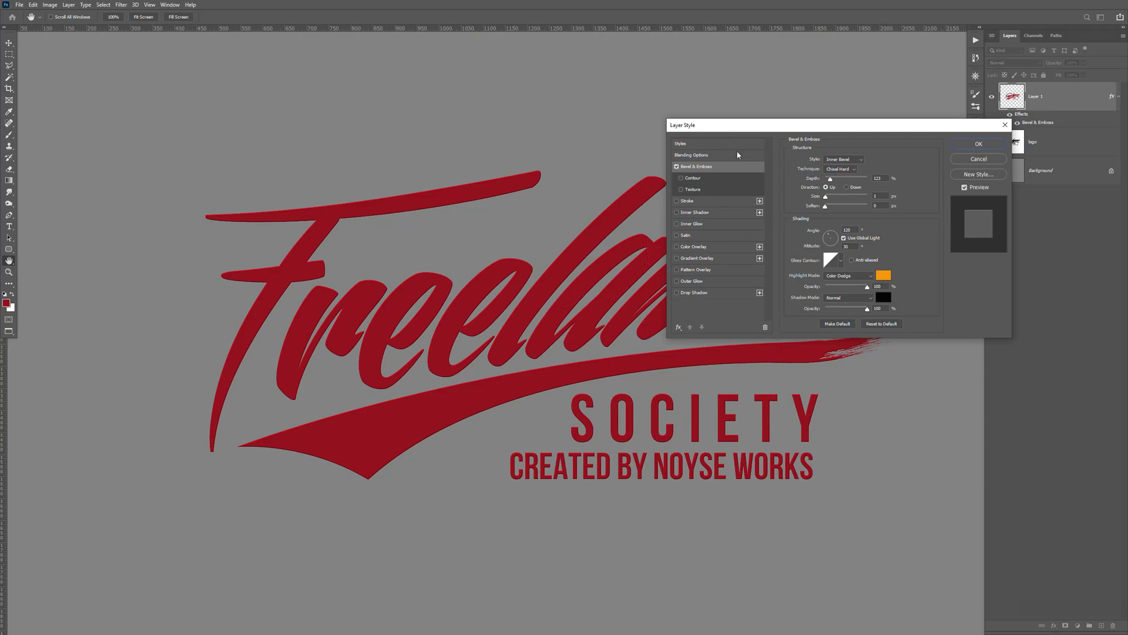
pyautogui.moveTo(825, 196); pyautogui.dragTo(785, 200)
pyautogui.click(677, 167)
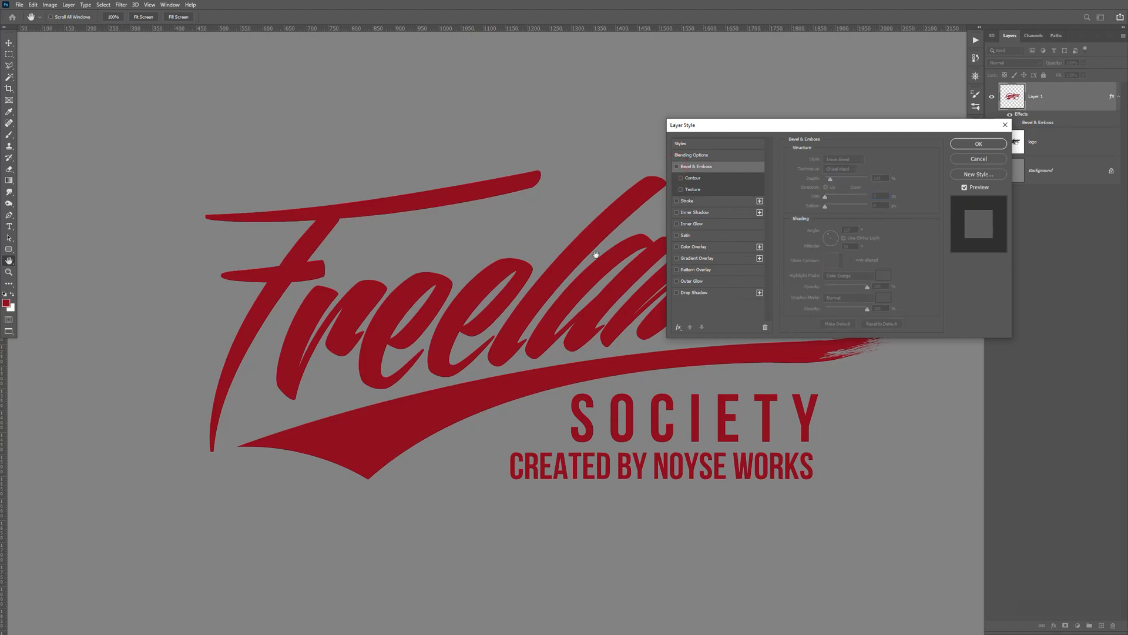
pyautogui.click(710, 270)
pyautogui.click(699, 258)
pyautogui.click(710, 247)
pyautogui.click(677, 247)
pyautogui.click(676, 258)
pyautogui.click(676, 269)
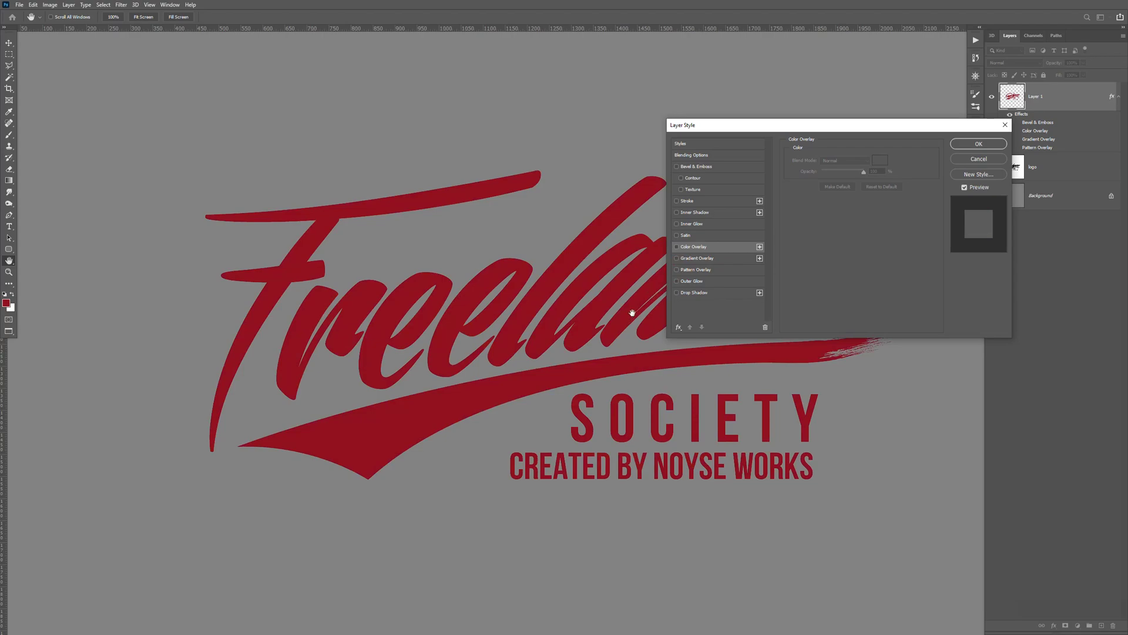
pyautogui.press('w')
pyautogui.click(978, 144)
pyautogui.press('space')
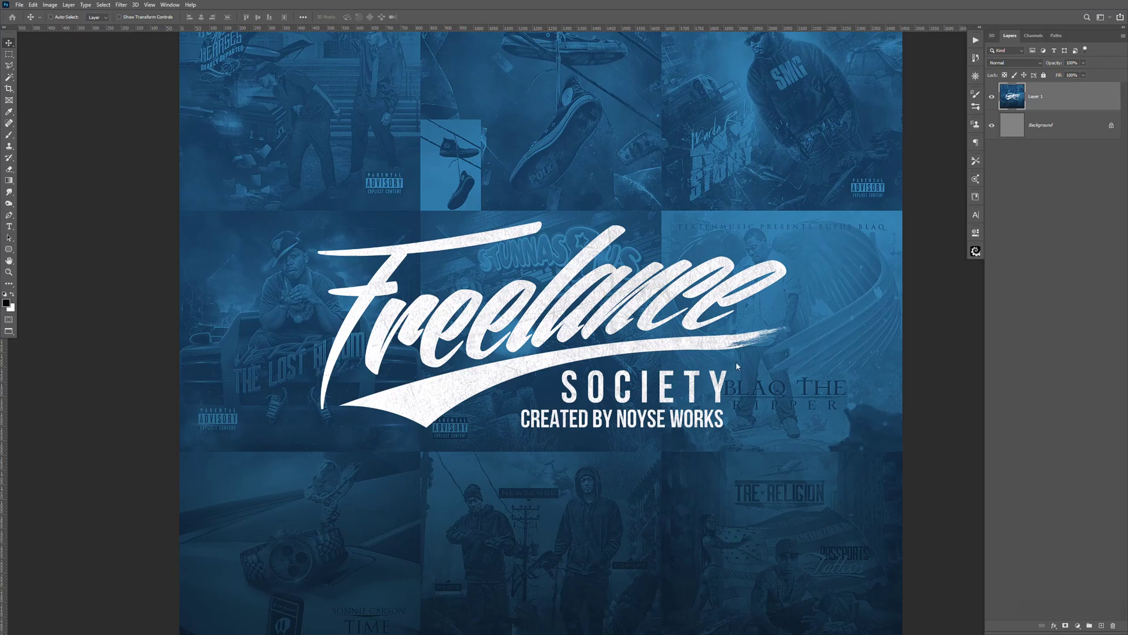
# Shift the poster view slightly down and list its RGB, Red, Green and Blue channels
pyautogui.press('space')
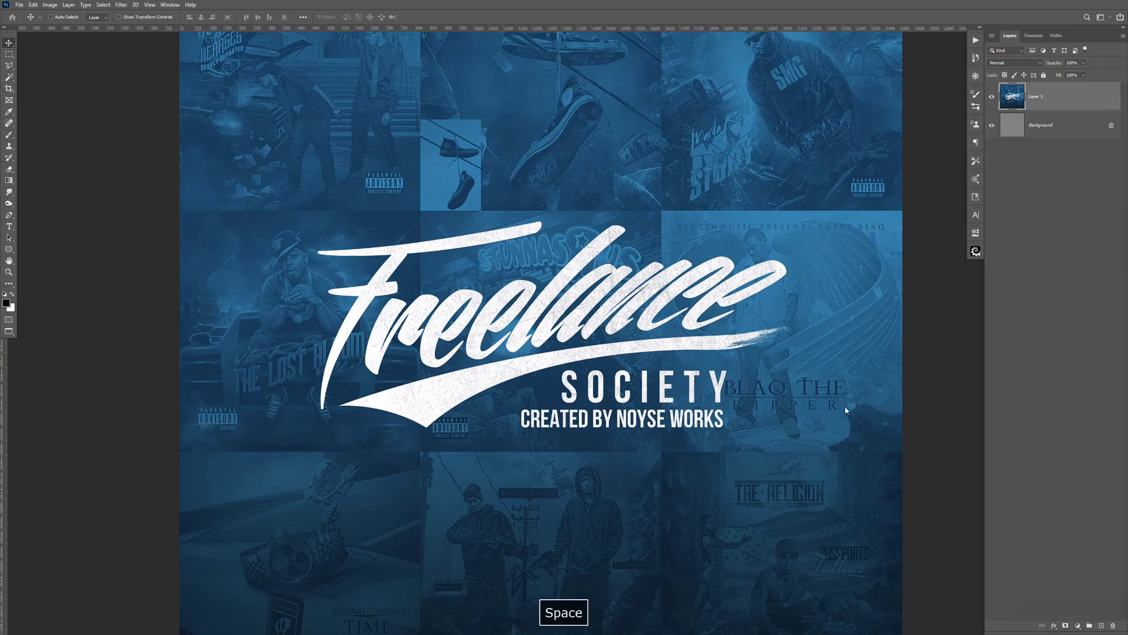
pyautogui.moveTo(748, 268); pyautogui.dragTo(743, 316)
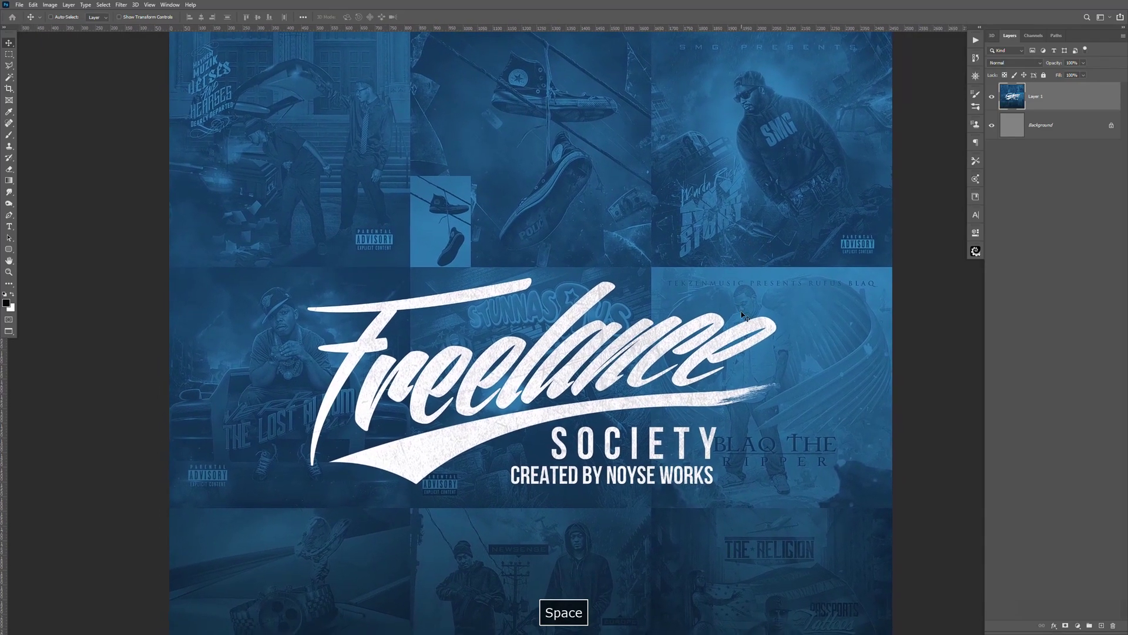
pyautogui.click(1033, 36)
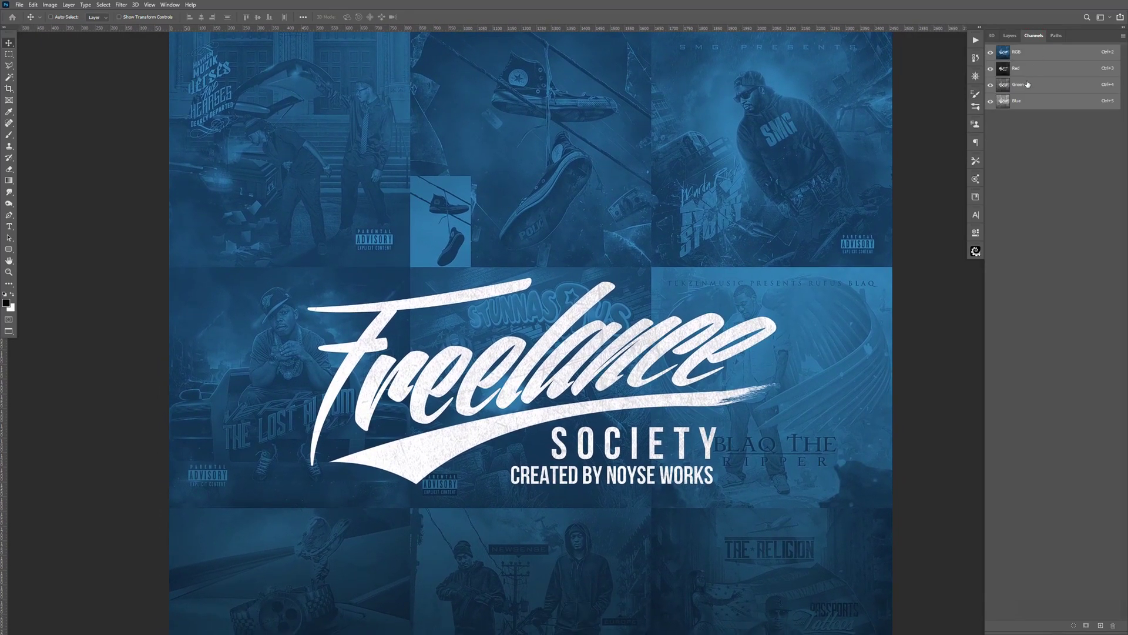
# Compare the Red, Green and Blue channels, then start duplicating the higher-contrast Red channel
pyautogui.press('space')
pyautogui.moveTo(796, 356); pyautogui.dragTo(819, 345)
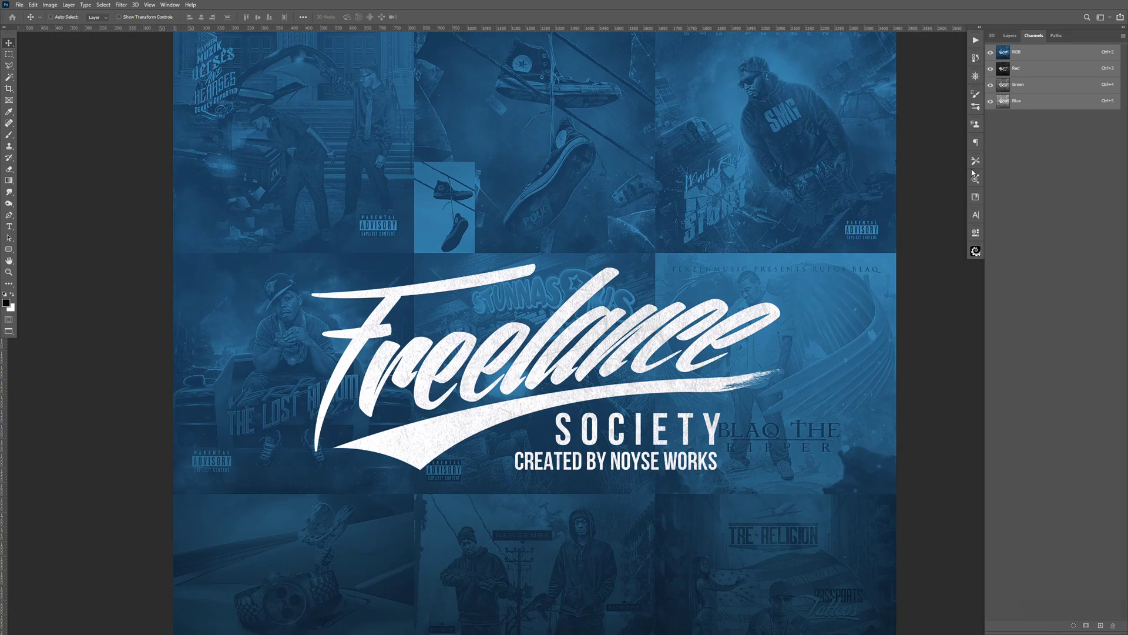
pyautogui.click(1058, 71)
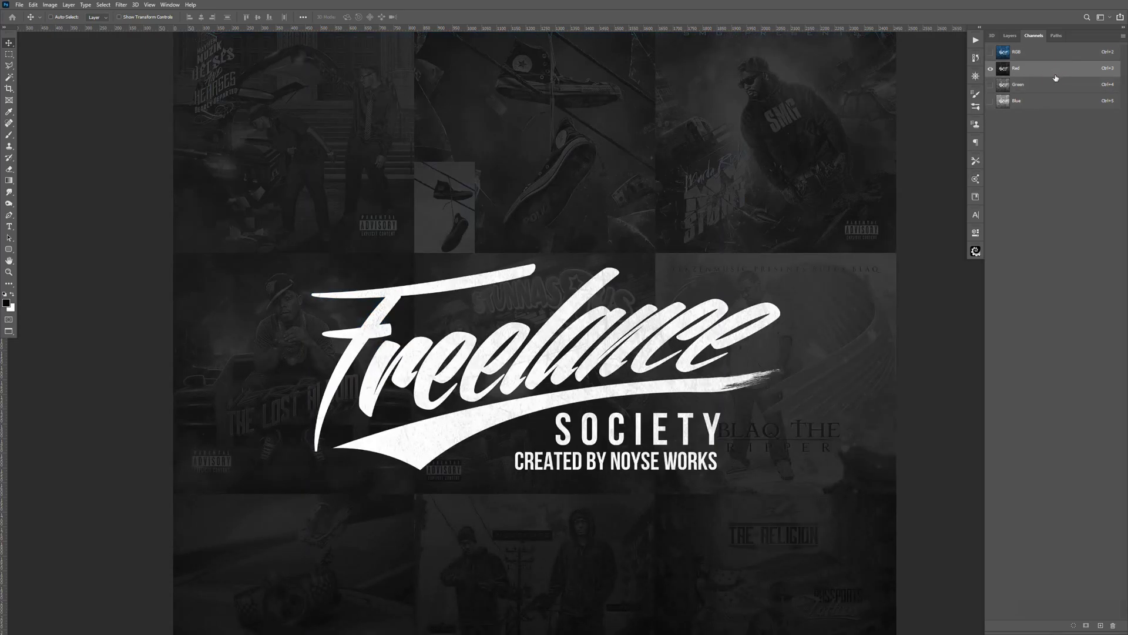
pyautogui.click(1045, 88)
pyautogui.click(1046, 108)
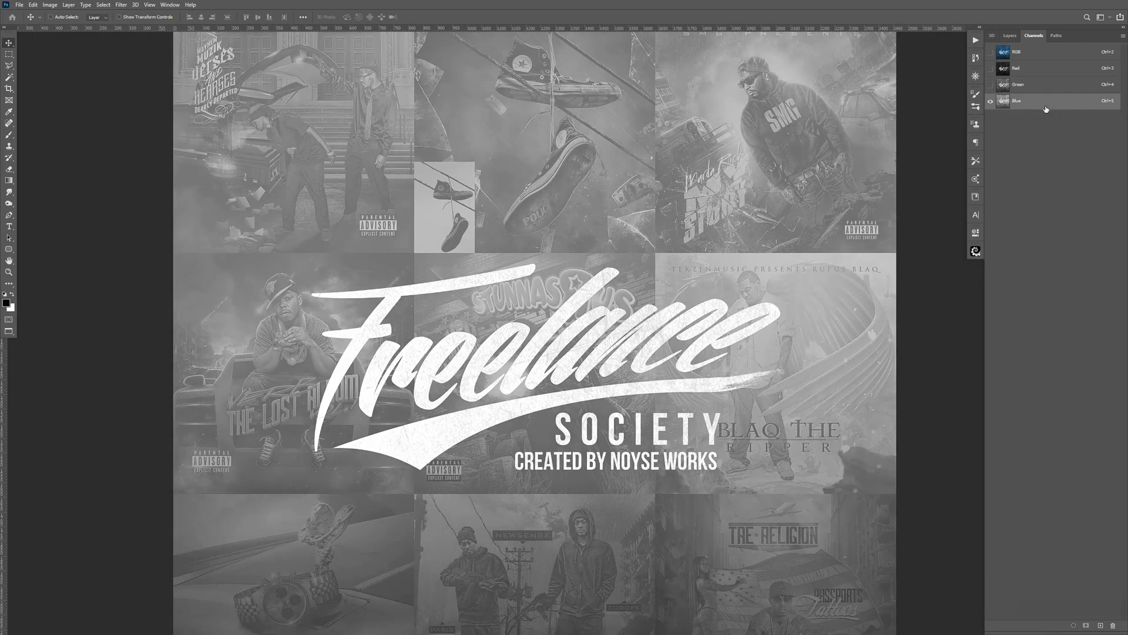
pyautogui.click(1042, 70)
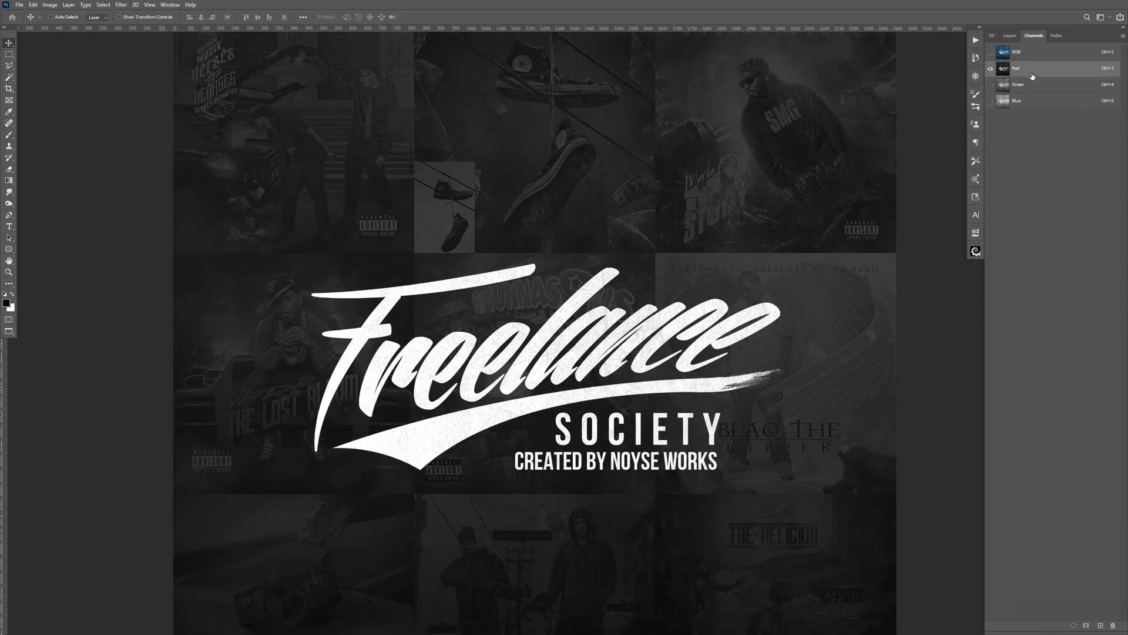
pyautogui.rightClick(1034, 72)
pyautogui.click(1050, 84)
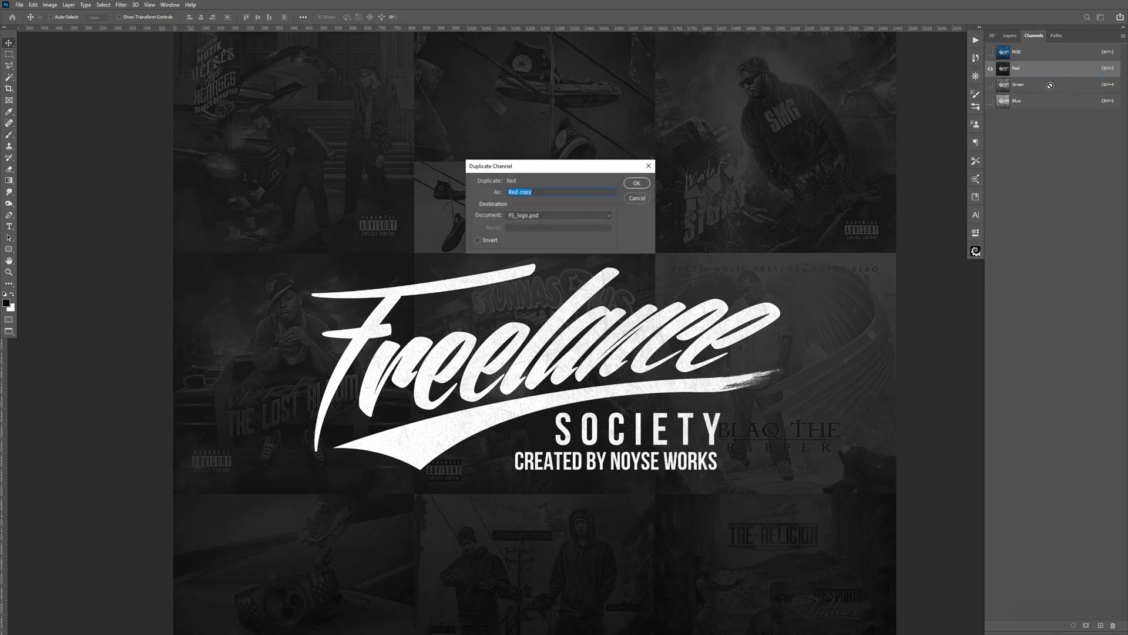
# Create Red copy, apply Levels 44, 1.00, 207, and return to the RGB composite
pyautogui.click(637, 184)
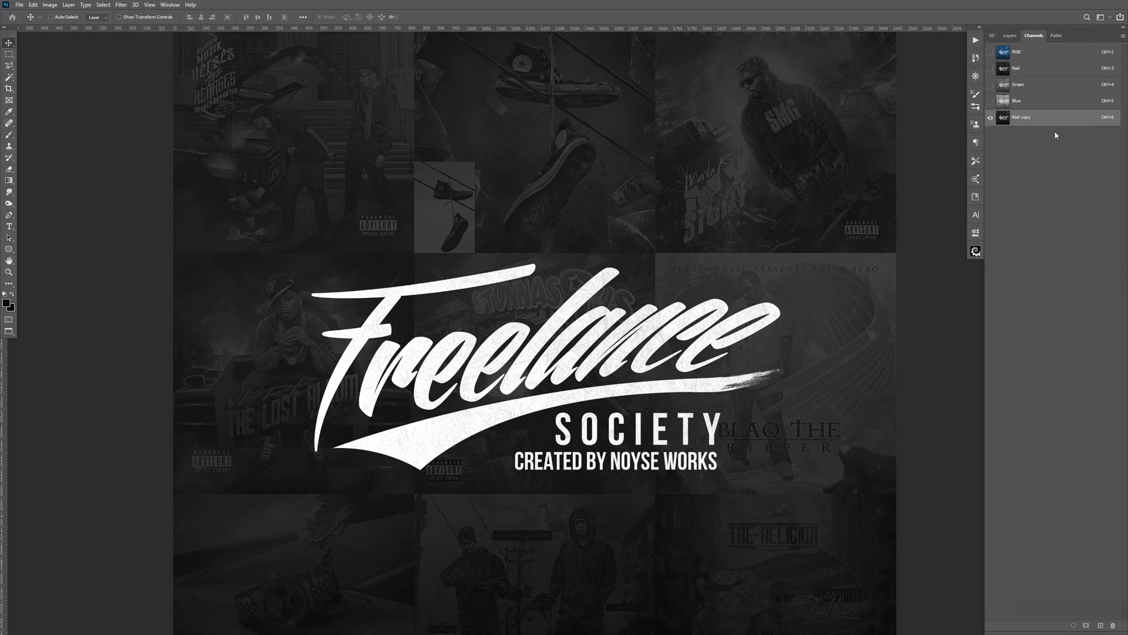
pyautogui.hotkey('ctrl', 'l')
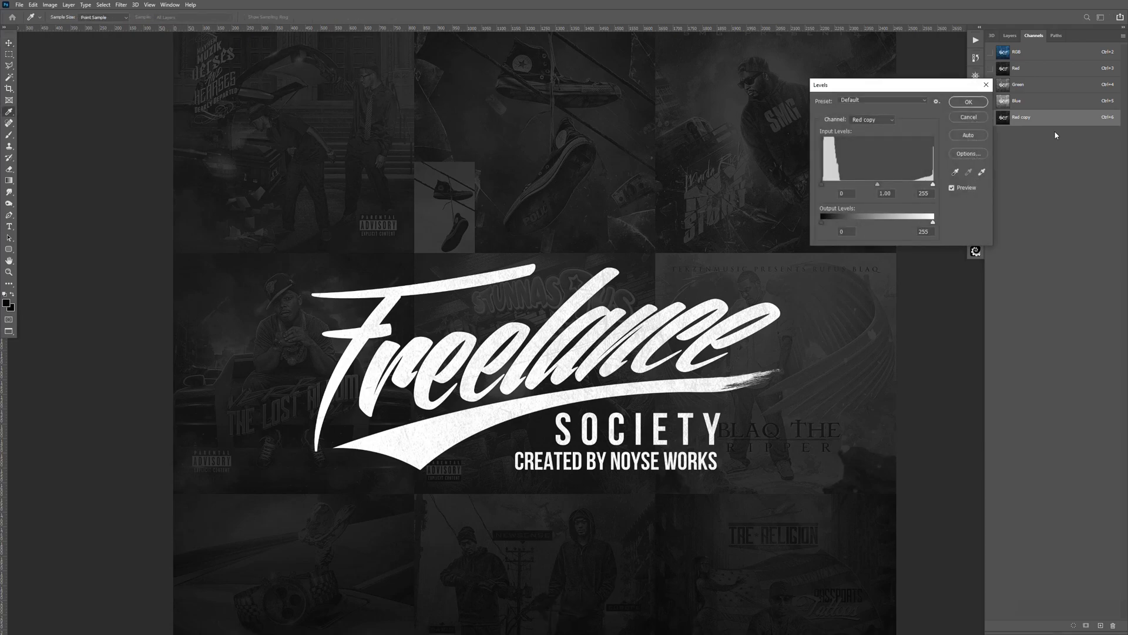
pyautogui.moveTo(821, 185); pyautogui.dragTo(840, 184)
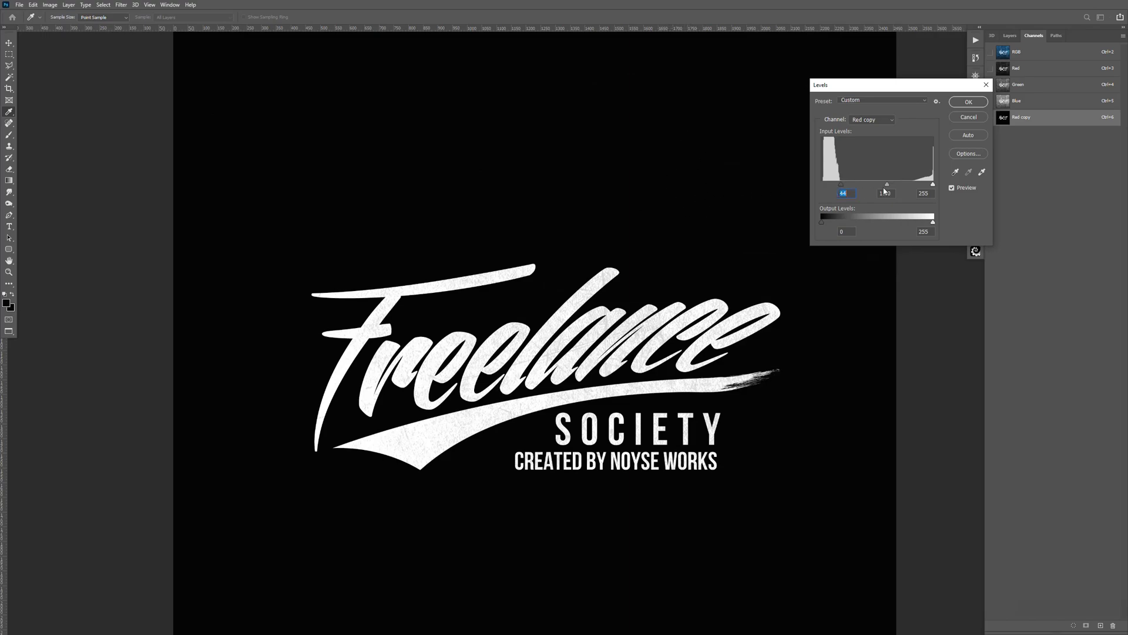
pyautogui.moveTo(930, 187); pyautogui.dragTo(911, 186)
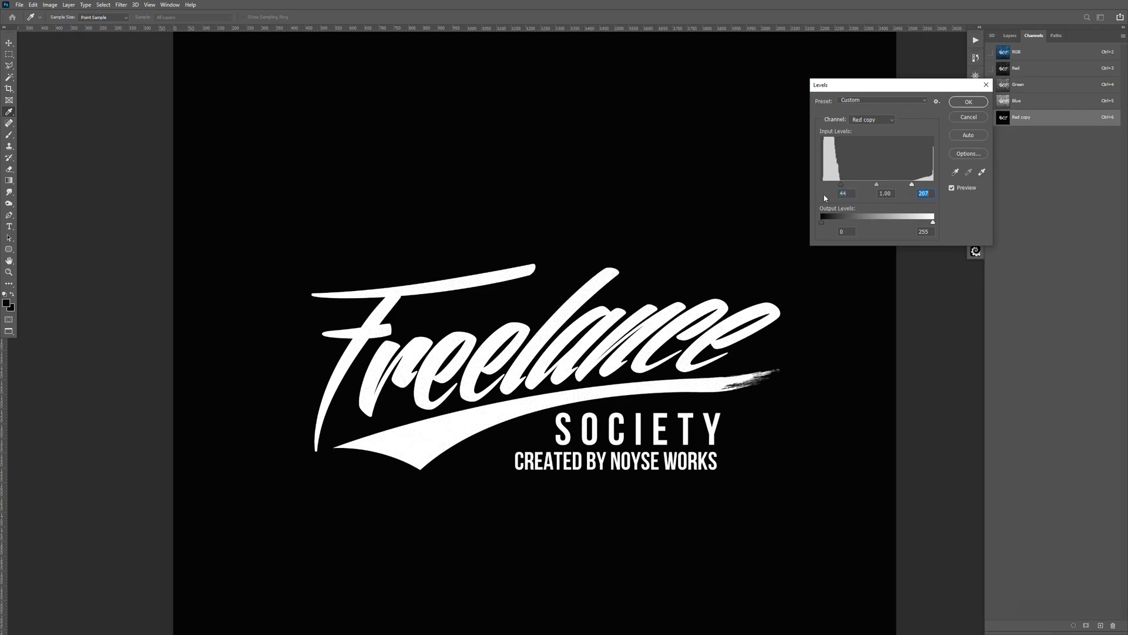
pyautogui.click(969, 102)
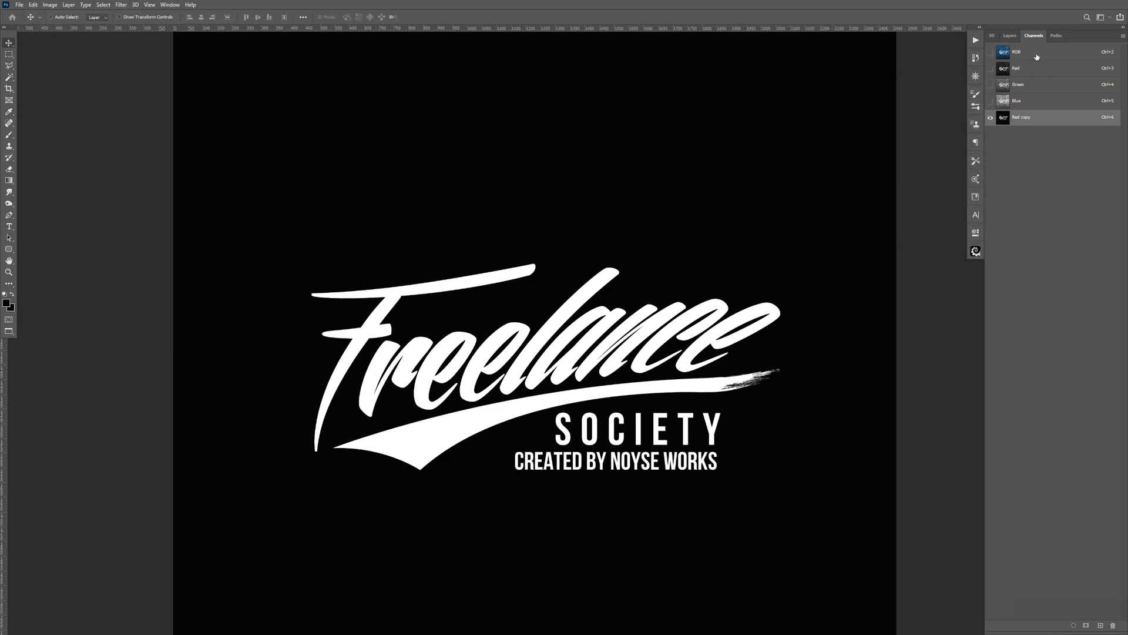
pyautogui.click(1038, 58)
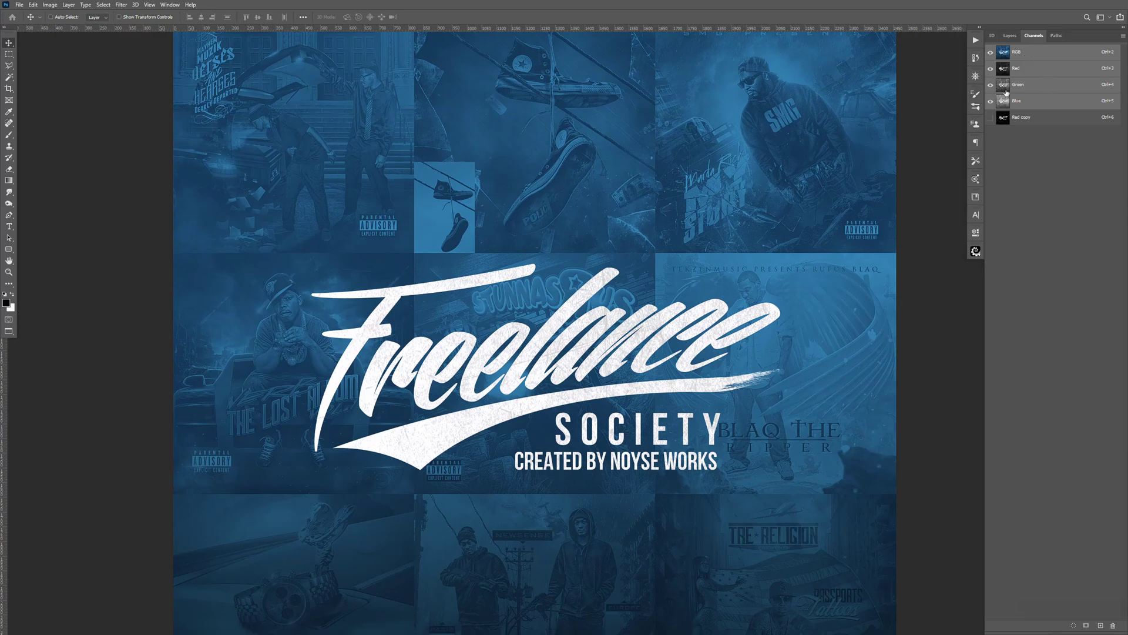
# Add an empty Layer 2 above Layer 1 and load the logo selection from Red copy
pyautogui.click(1009, 36)
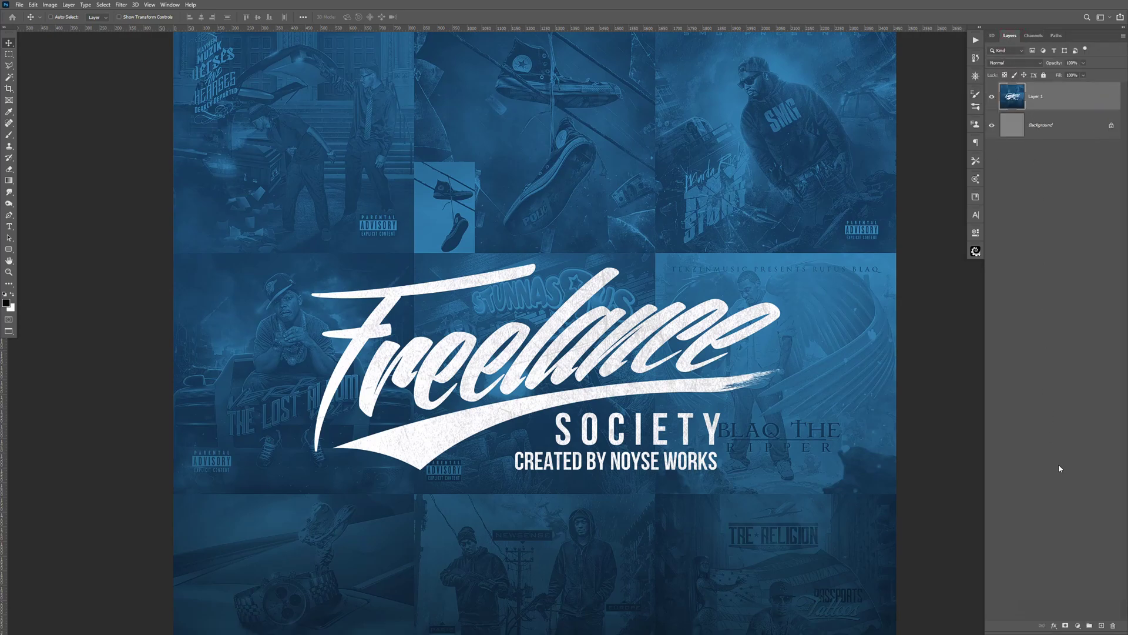
pyautogui.click(1102, 626)
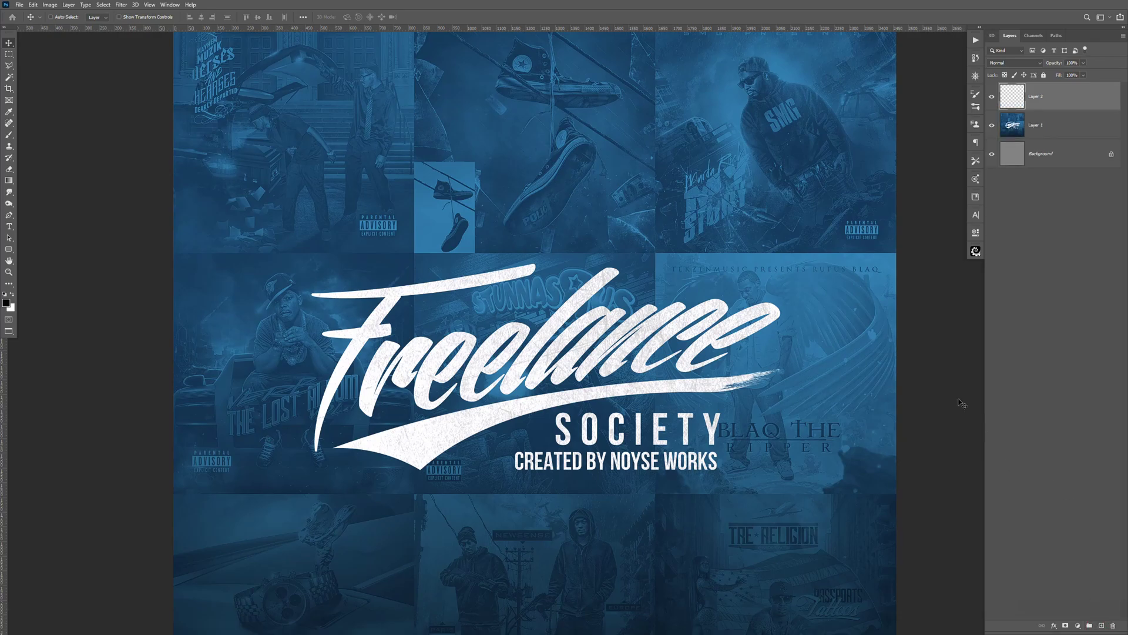
pyautogui.click(103, 4)
pyautogui.click(162, 191)
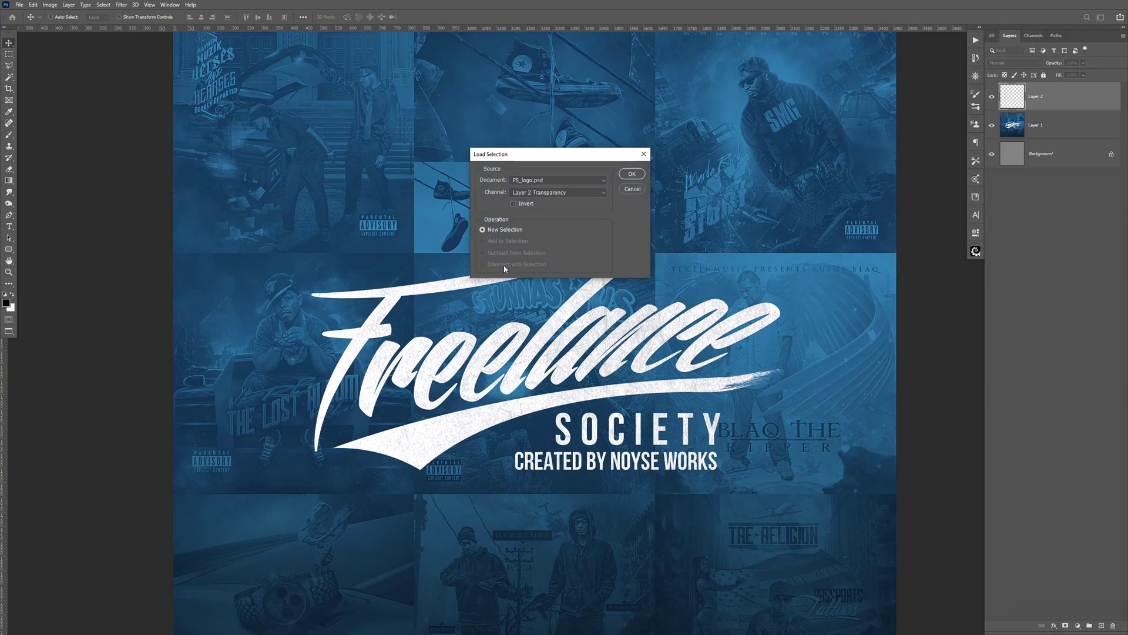
pyautogui.click(578, 194)
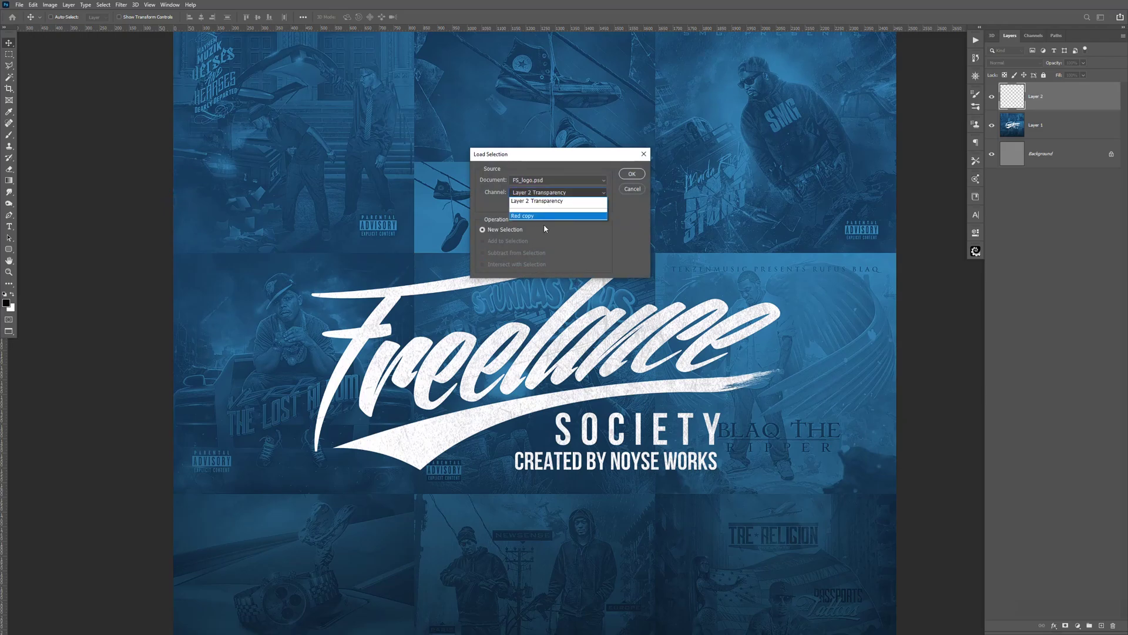
pyautogui.click(527, 216)
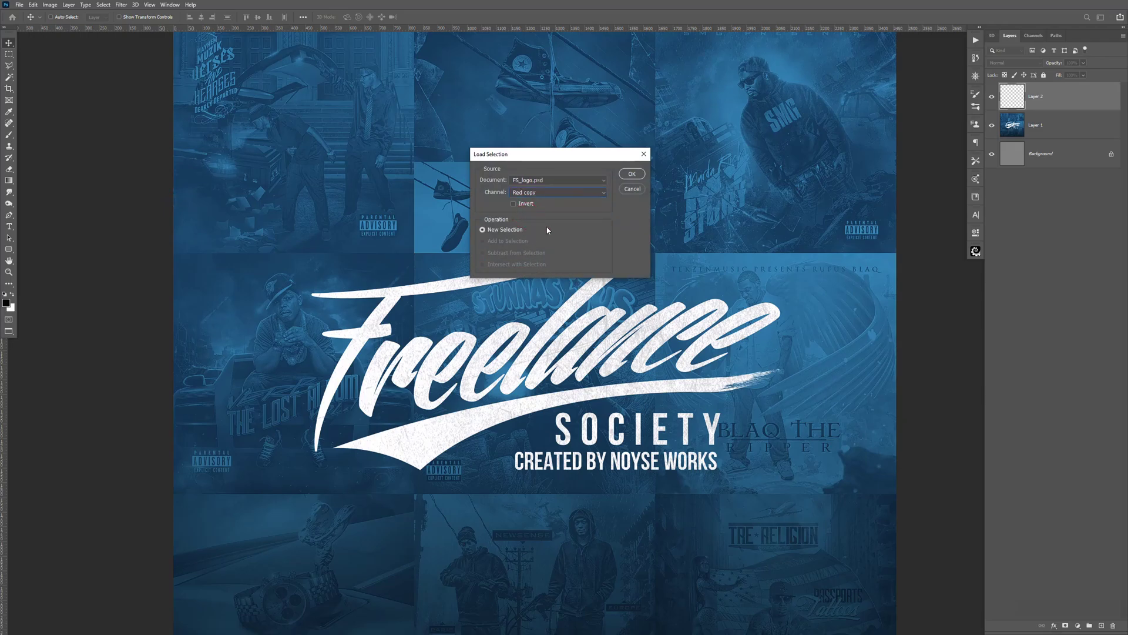
pyautogui.click(632, 175)
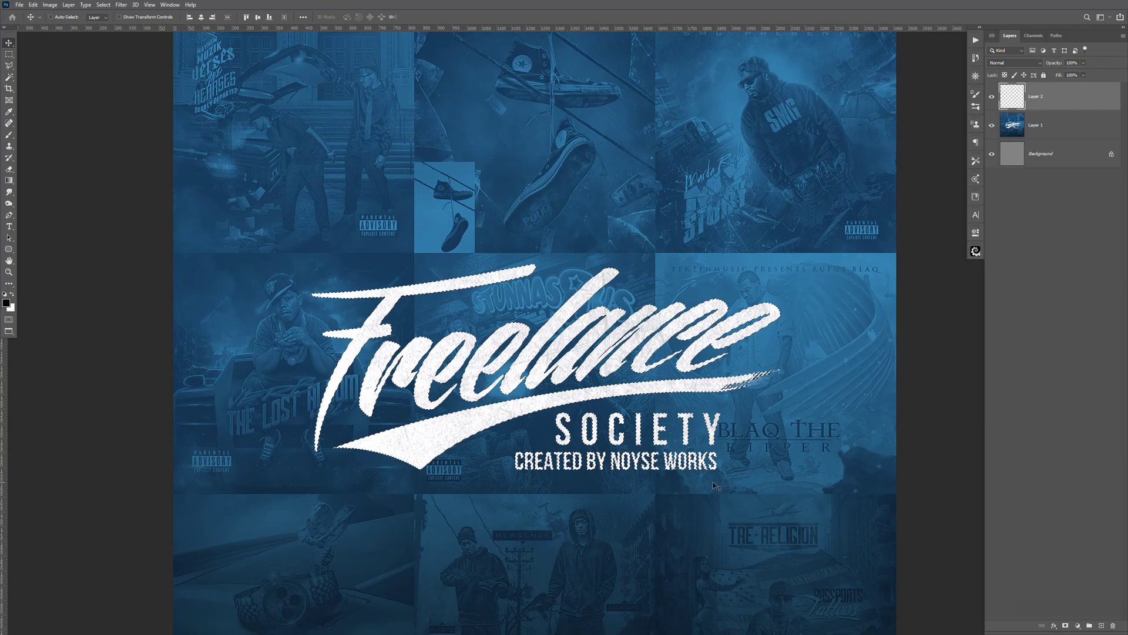
# Set the foreground colour to a bright green
pyautogui.click(6, 302)
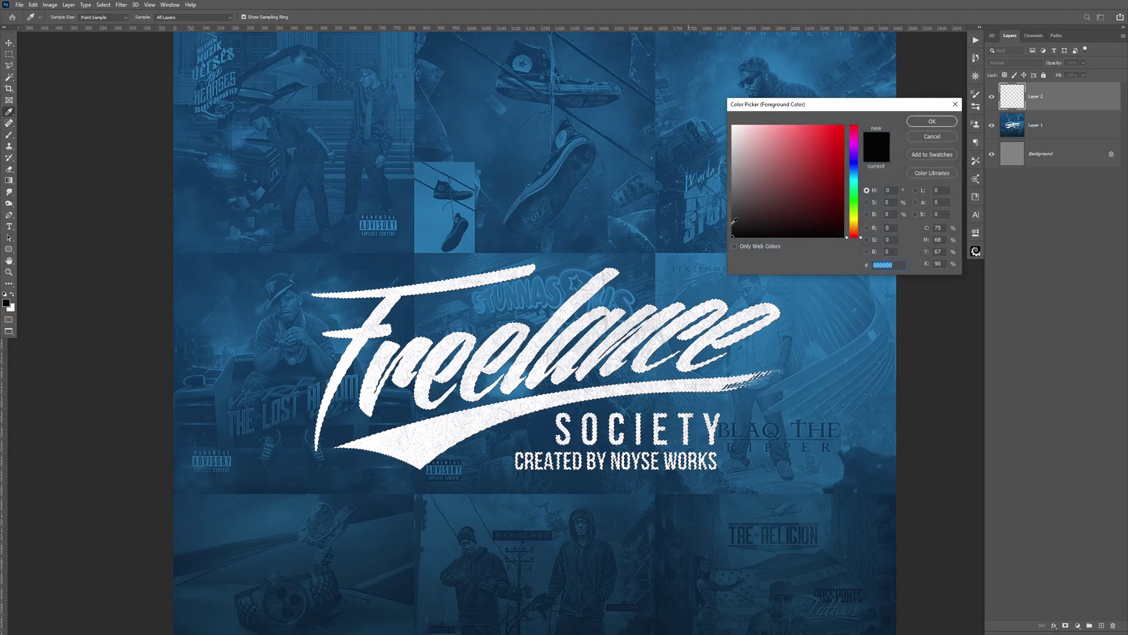
pyautogui.moveTo(855, 233); pyautogui.dragTo(859, 200)
pyautogui.click(818, 175)
pyautogui.click(800, 144)
pyautogui.press('Return')
# Fill the logo selection on Layer 2 with green, deselect, and hide Layer 1 and Background
pyautogui.press('v')
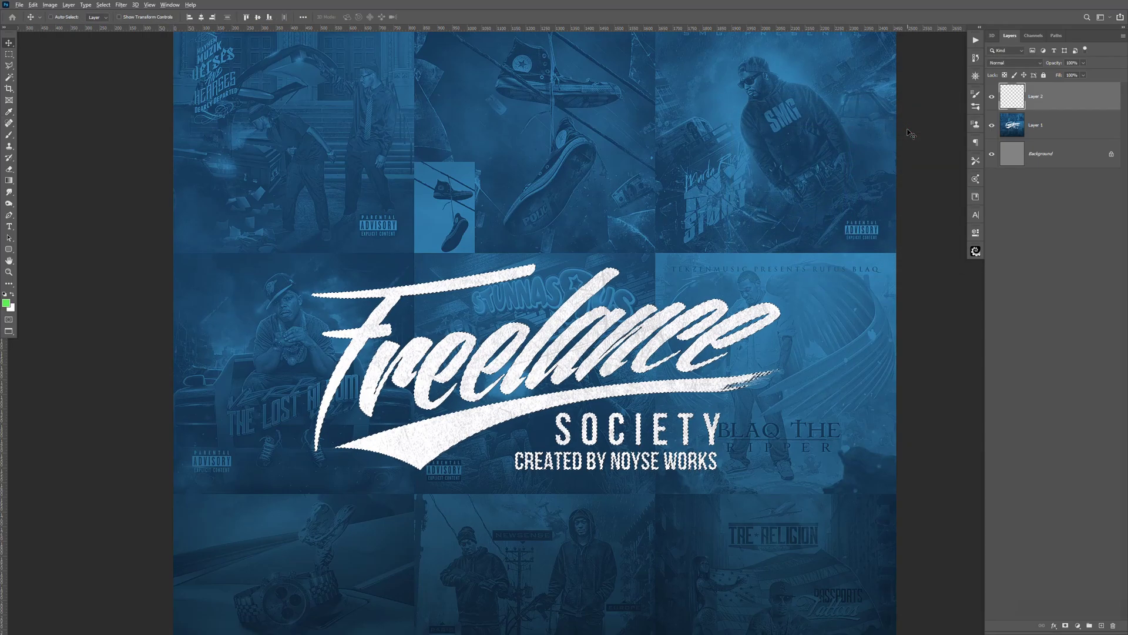
pyautogui.hotkey('alt', 'BackSpace')
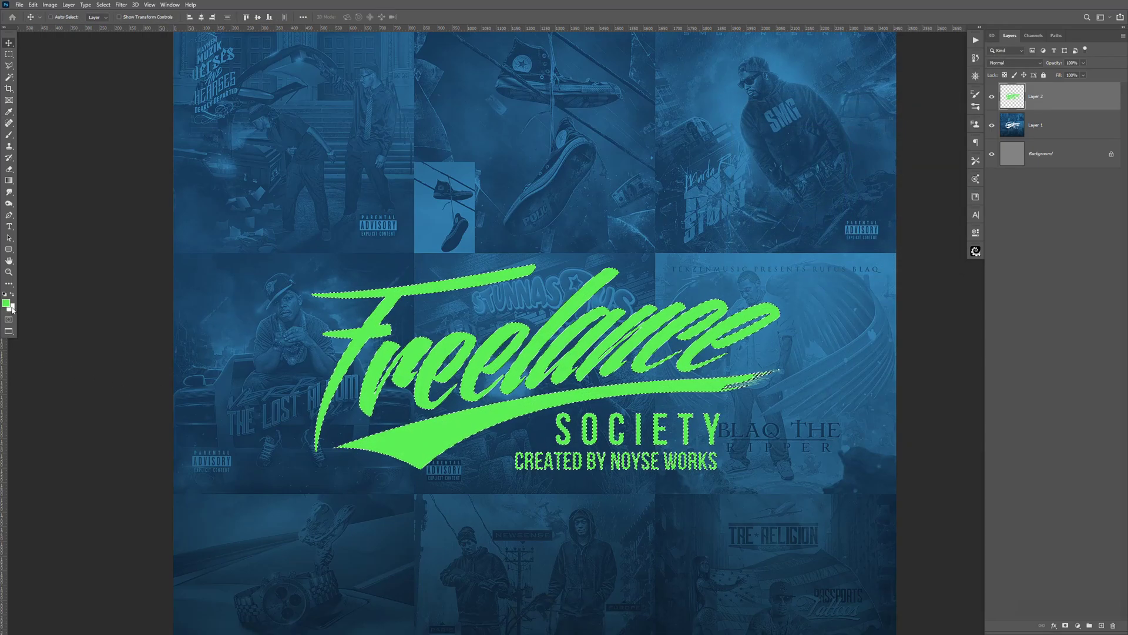
pyautogui.hotkey('ctrl', 'd')
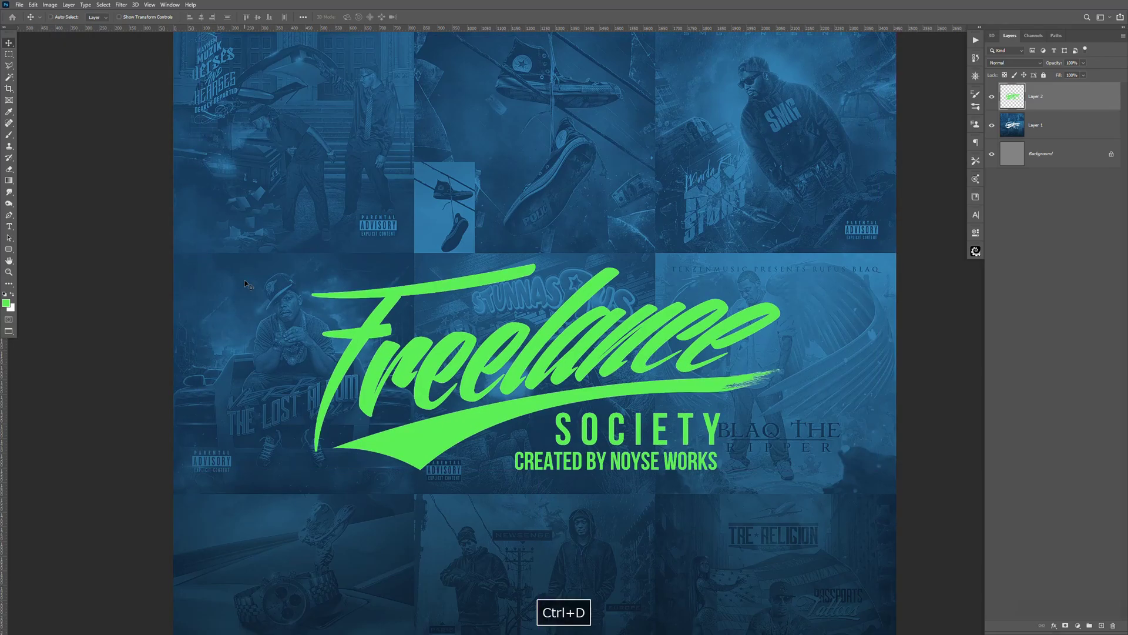
pyautogui.moveTo(992, 125); pyautogui.dragTo(992, 154)
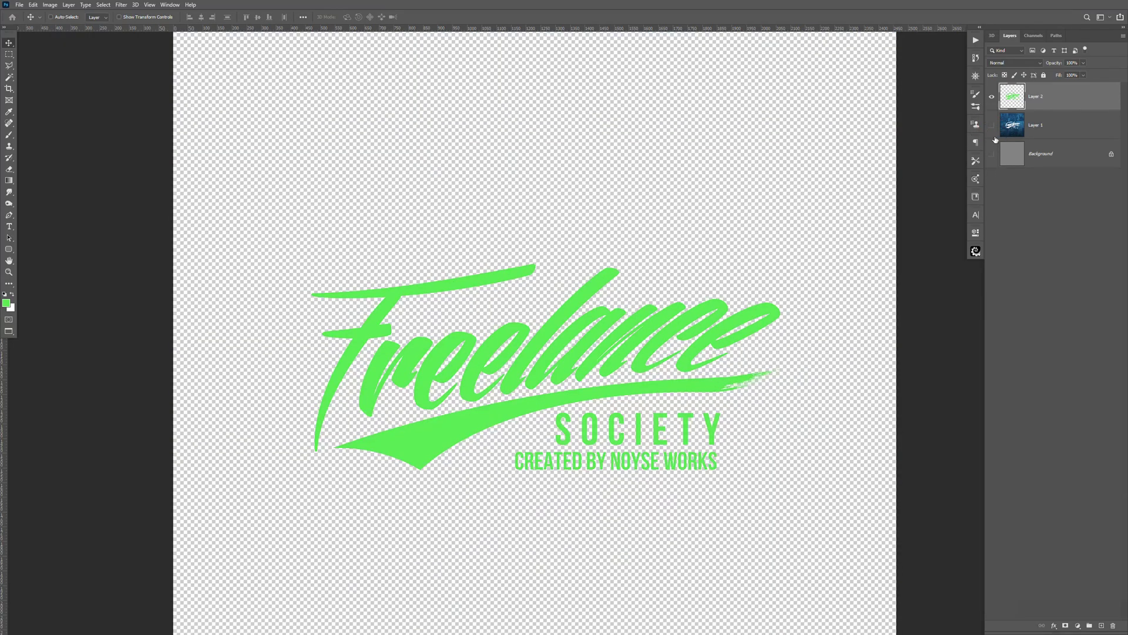
# Show the grey Background, inspect the green lettering's edges up close, and open Layer 2's Layer Style
pyautogui.click(992, 154)
pyautogui.hotkey('ctrl', '=')
pyautogui.moveTo(852, 464); pyautogui.dragTo(762, 404)
pyautogui.hotkey('ctrl', '=')
pyautogui.hotkey('ctrl', '=')
pyautogui.moveTo(831, 396); pyautogui.dragTo(801, 415)
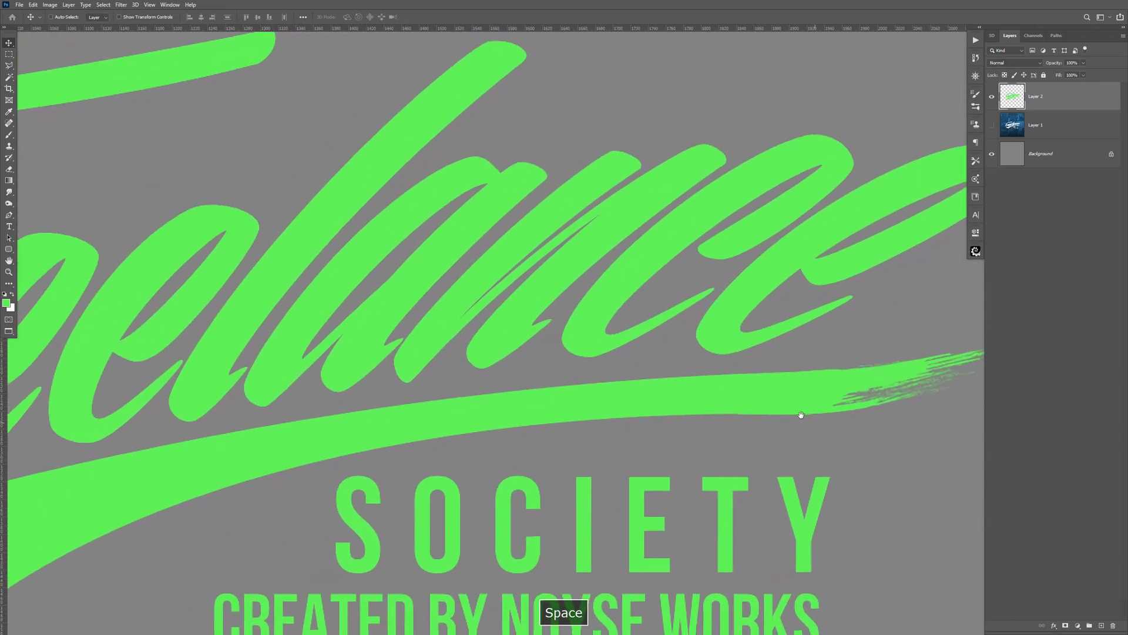
pyautogui.hotkey('ctrl', '-')
pyautogui.hotkey('ctrl', '-')
pyautogui.hotkey('ctrl', '-')
pyautogui.hotkey('ctrl', '=')
pyautogui.moveTo(699, 329); pyautogui.dragTo(781, 325)
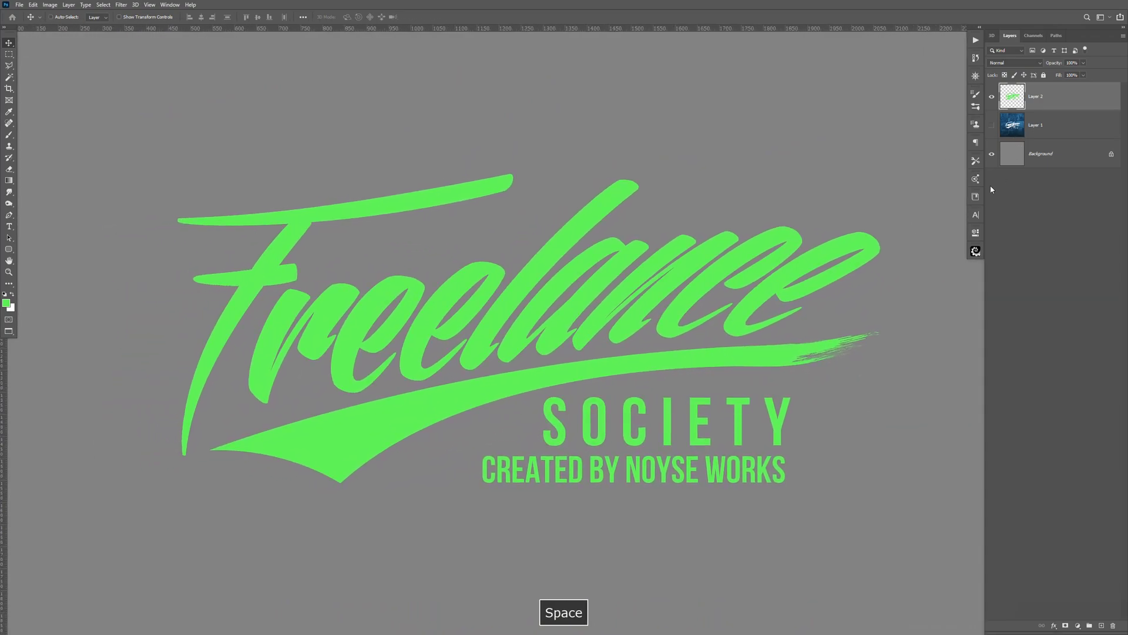
pyautogui.doubleClick(1064, 106)
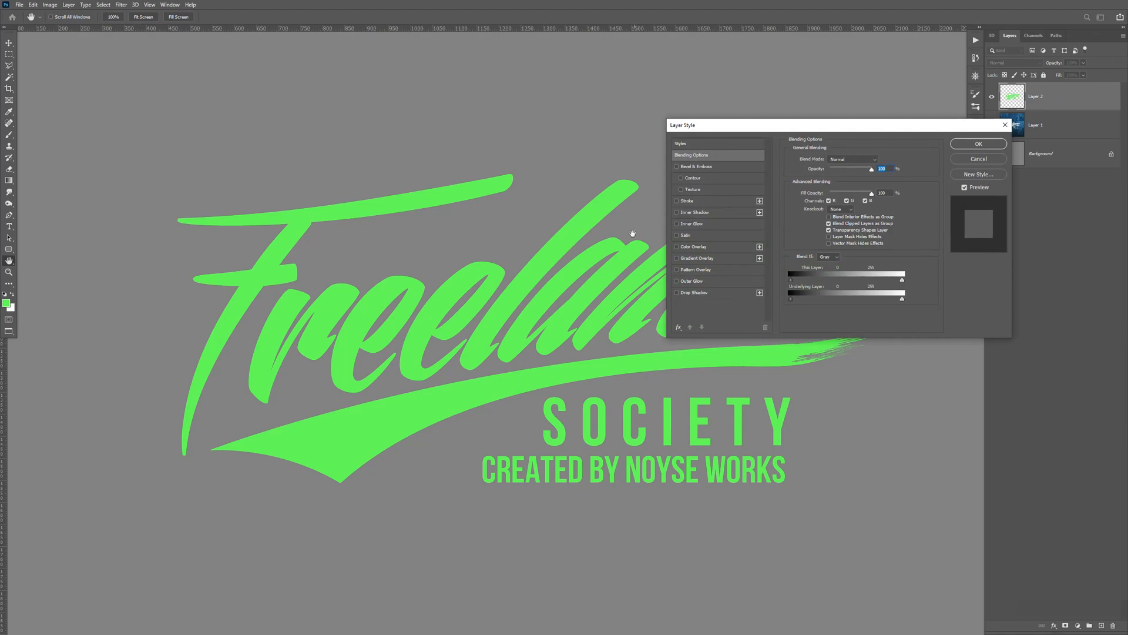